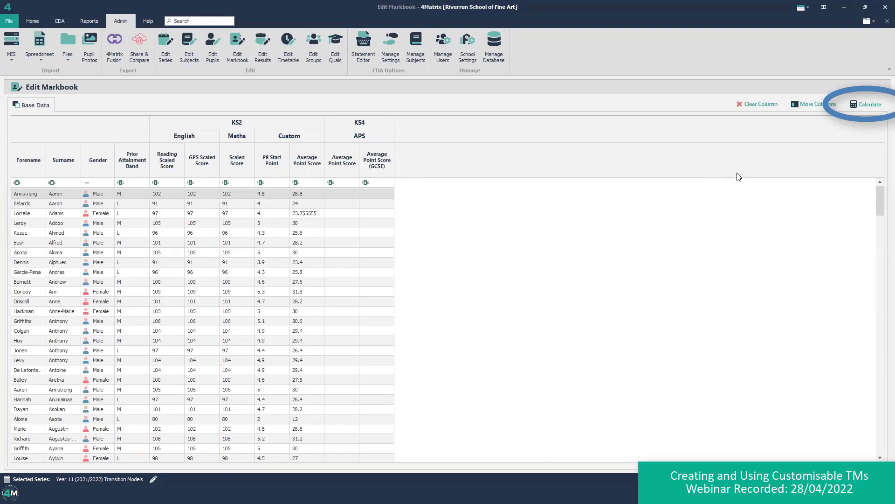
Step: Look at the markbook's calculation options and the grade points mapped to 9-1 Art & Design in the subject editor
click(859, 106)
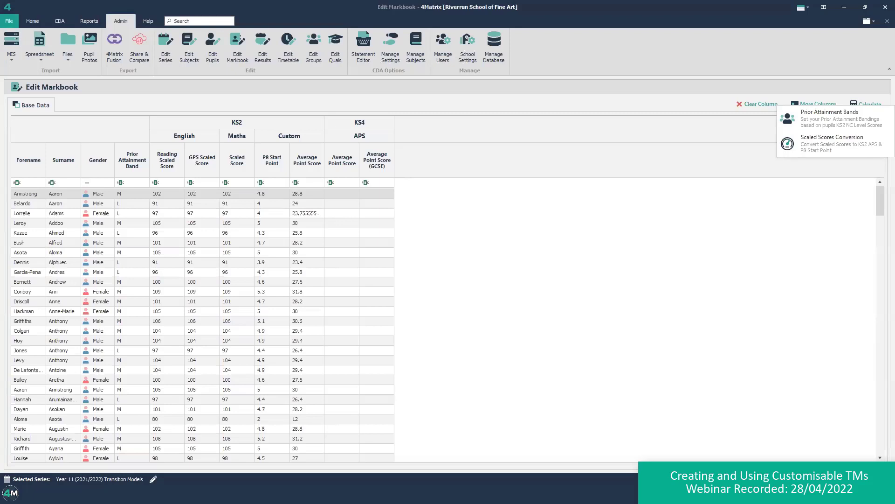
click(187, 59)
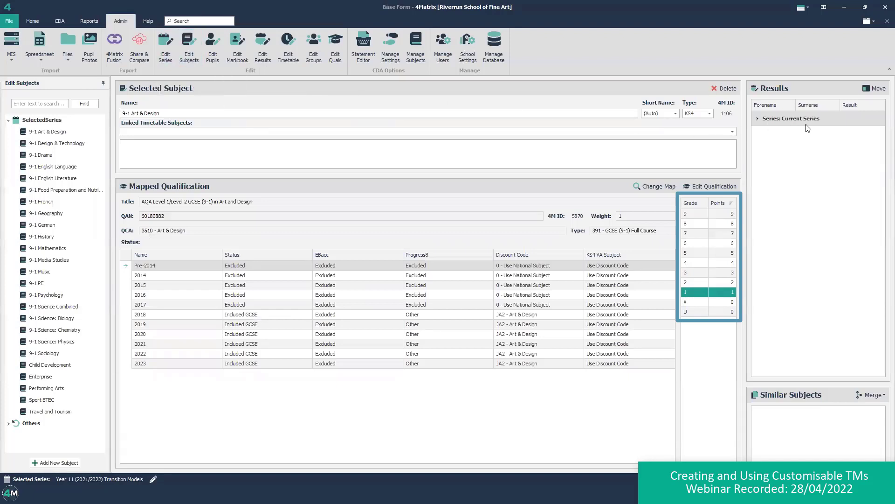
click(698, 273)
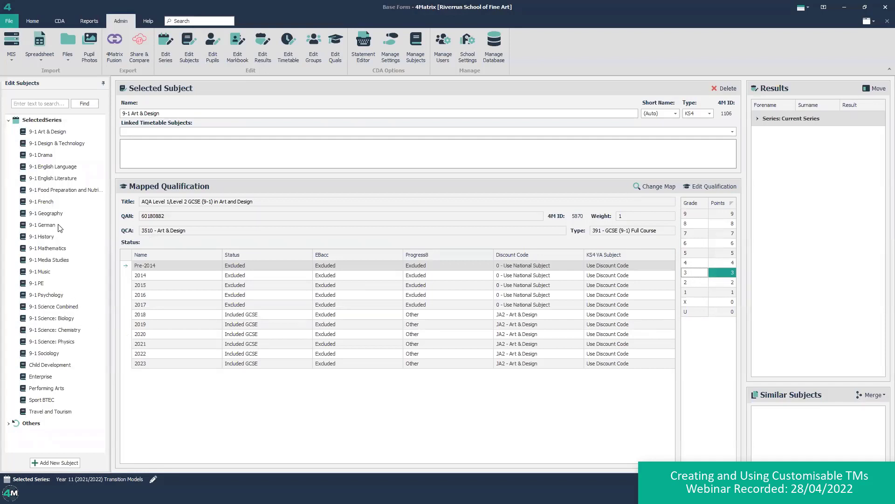
Step: Examine the mapped qualification, QAN and grade points of the Performing Arts subject
click(50, 391)
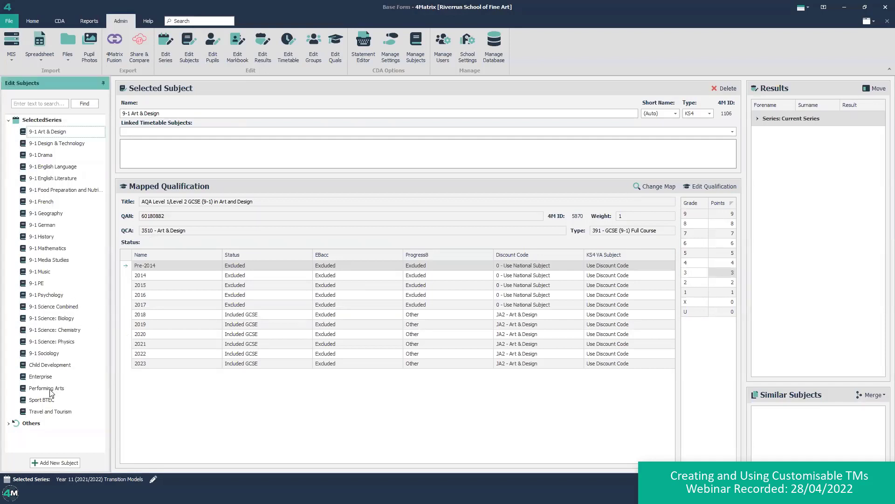
click(50, 391)
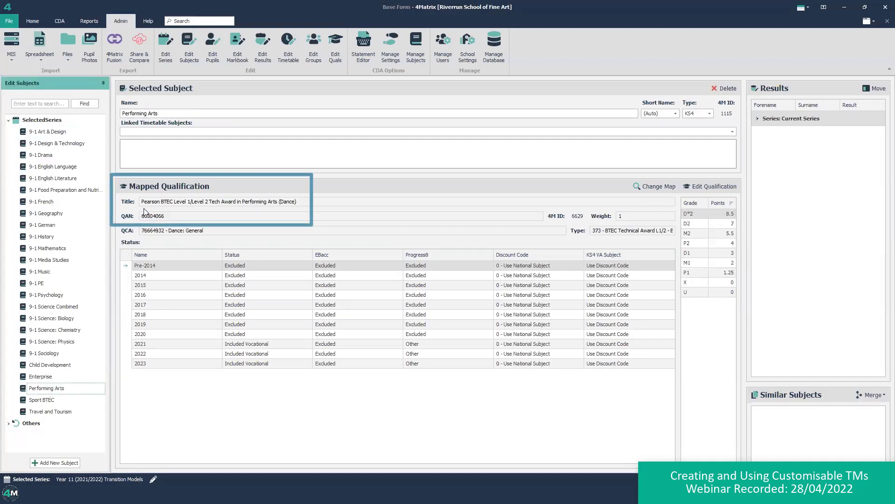
double_click(172, 216)
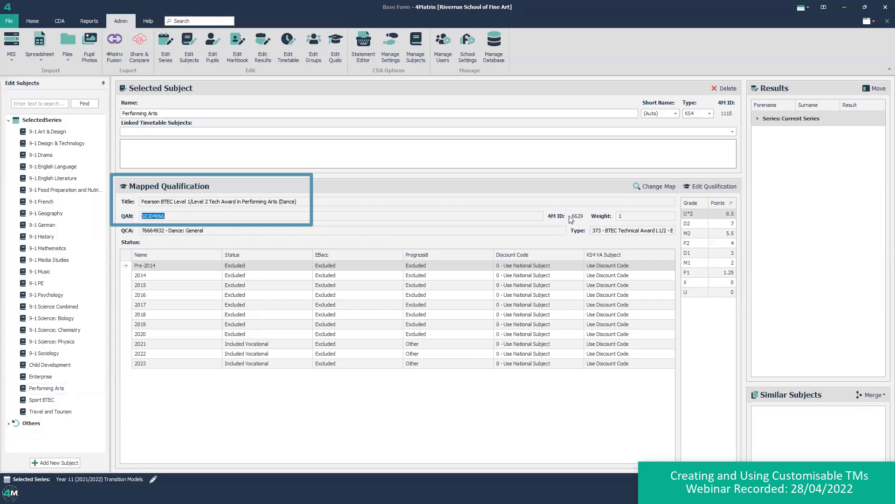
click(695, 226)
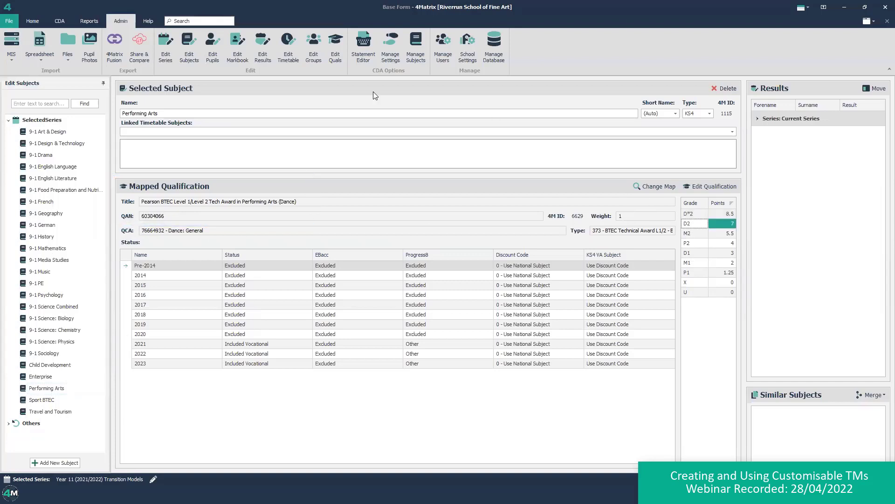
Step: Generate the current series report of subject mappings, read through to its last page and close it
click(10, 21)
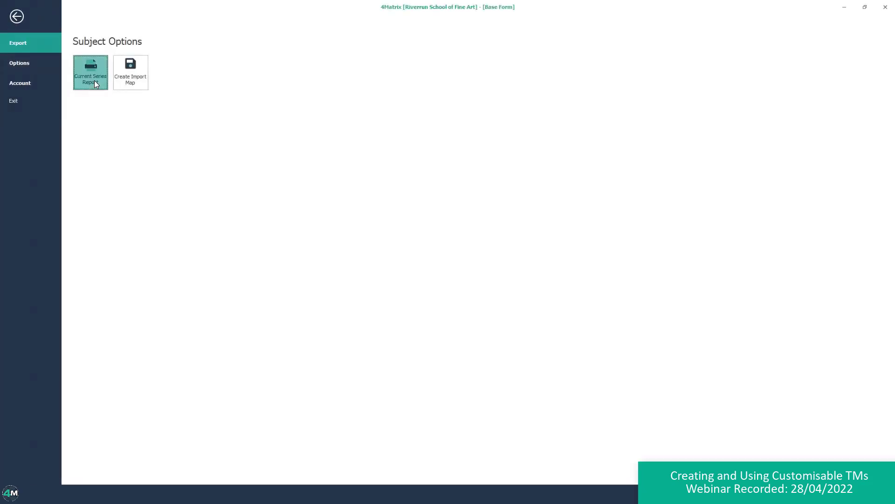
click(95, 81)
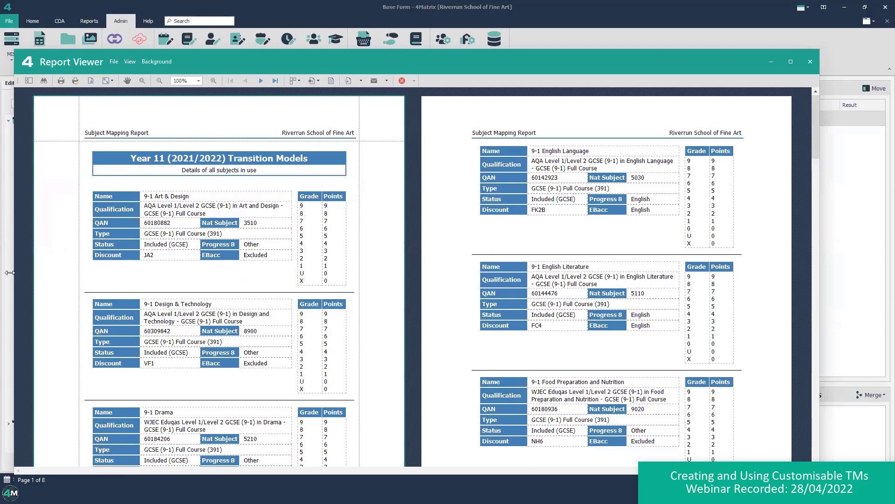
scroll(315, 274, down, 3)
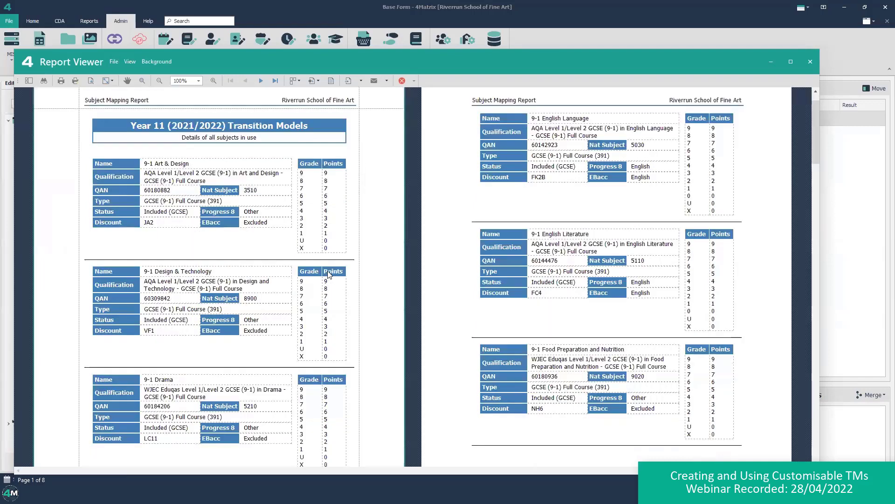
scroll(315, 273, down, 20)
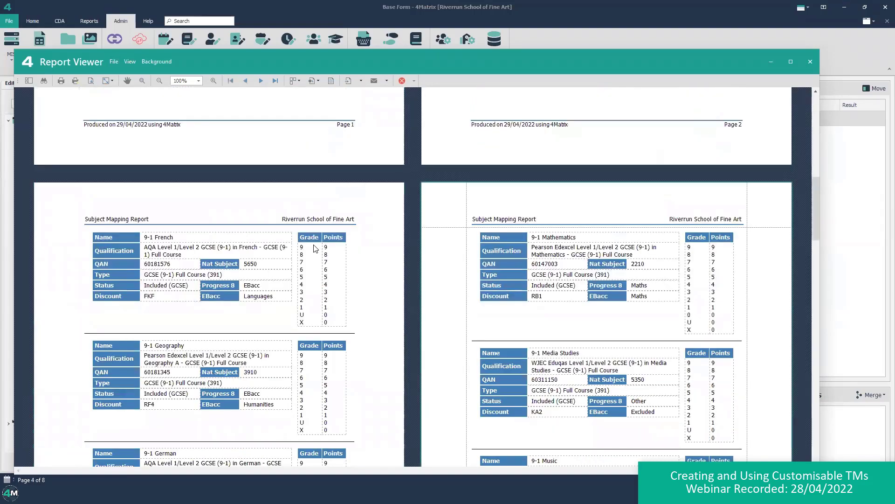
scroll(315, 248, down, 15)
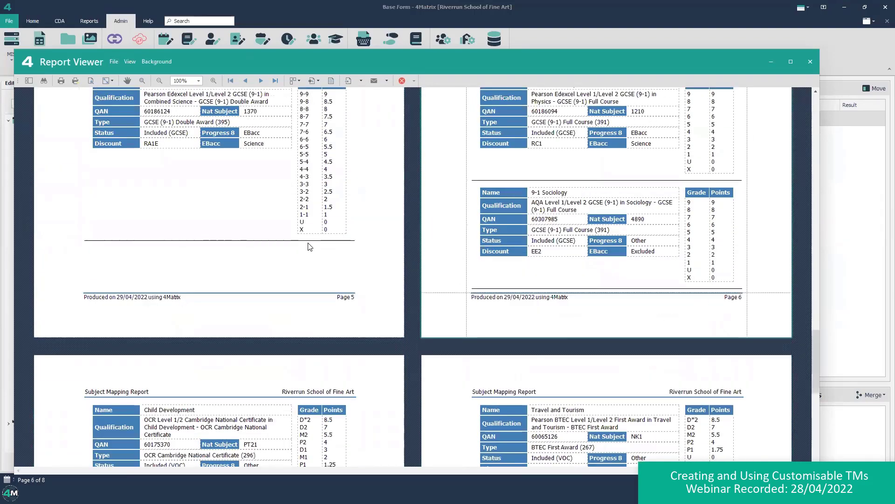
scroll(307, 246, down, 11)
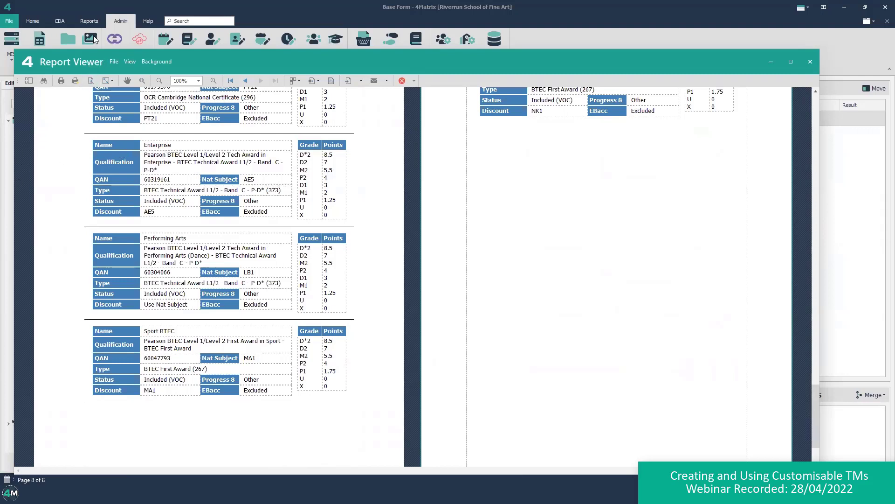
click(810, 62)
Step: Open the Transition Matrices view for the Year 11 (2021/2022) Transition Models series
click(29, 22)
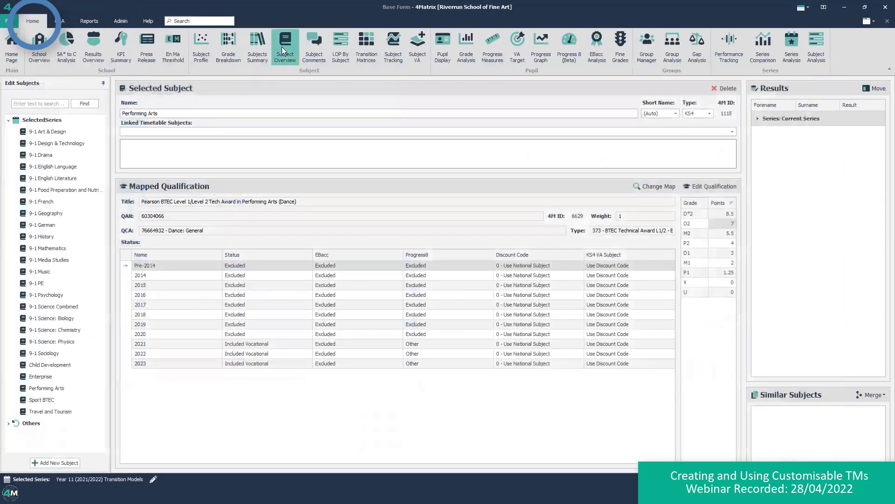
click(369, 49)
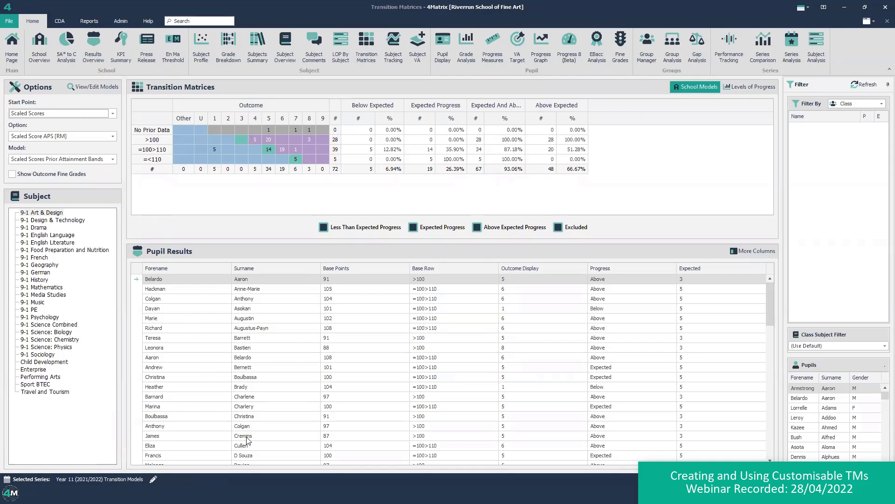
Step: Switch to the Excel workbook and examine the Base, Target, P8 Subject and Rounded columns on the A8 Rounded sheet
key(alt+Tab)
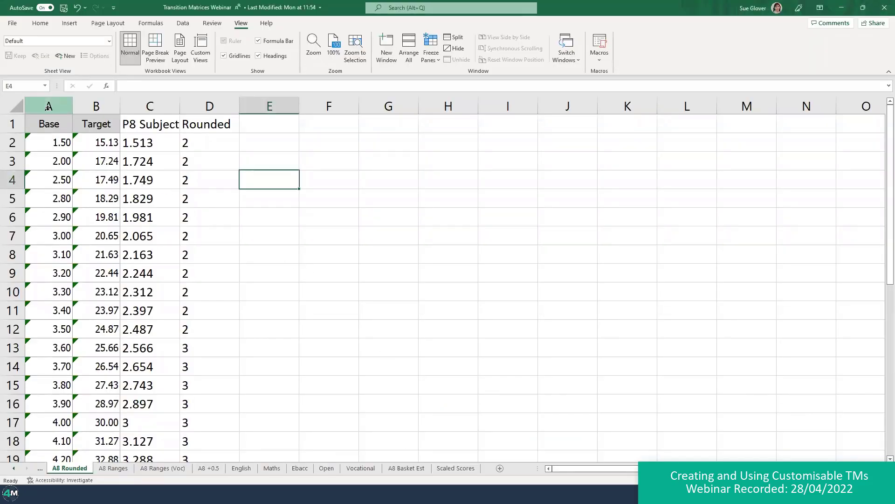
drag(48, 108, 80, 105)
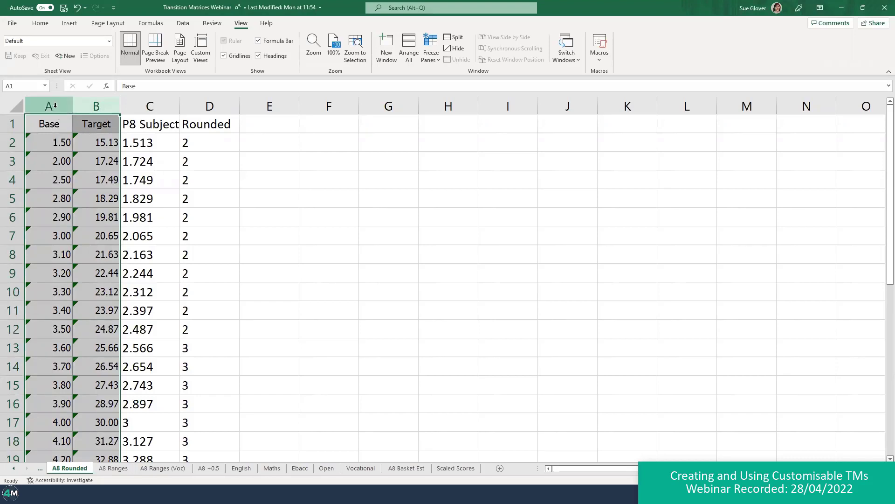
click(53, 107)
click(46, 138)
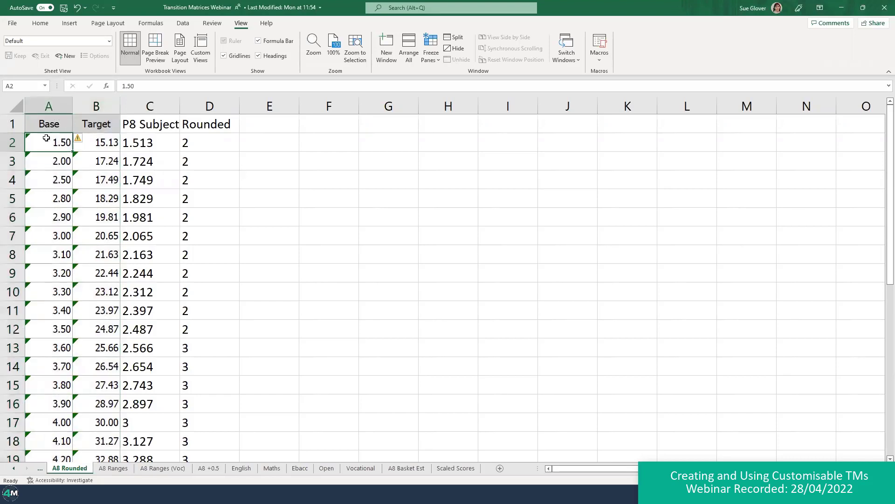
click(111, 142)
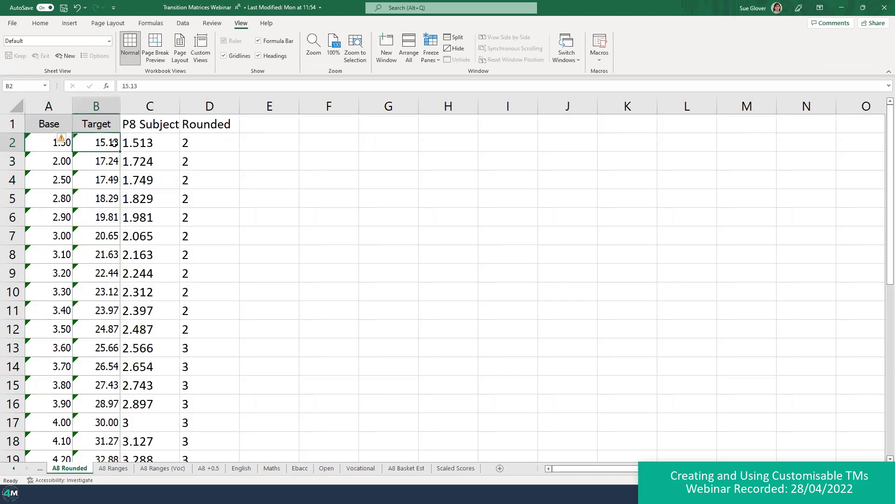
click(141, 145)
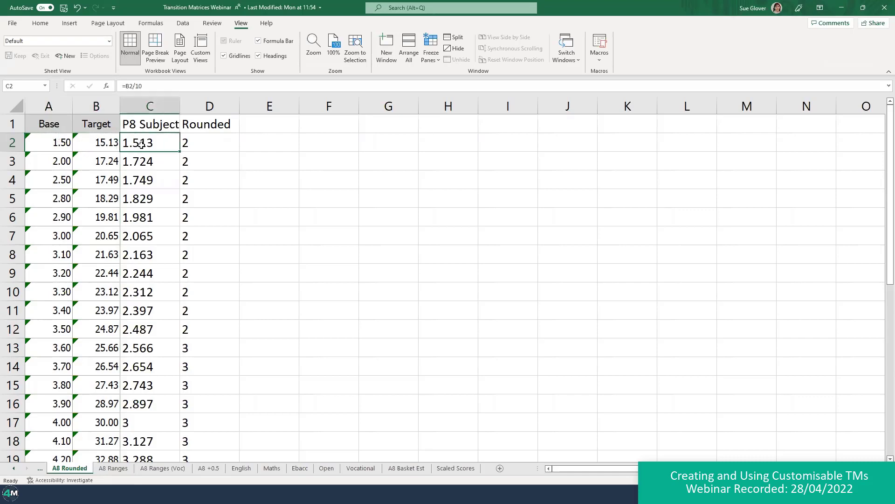
click(194, 141)
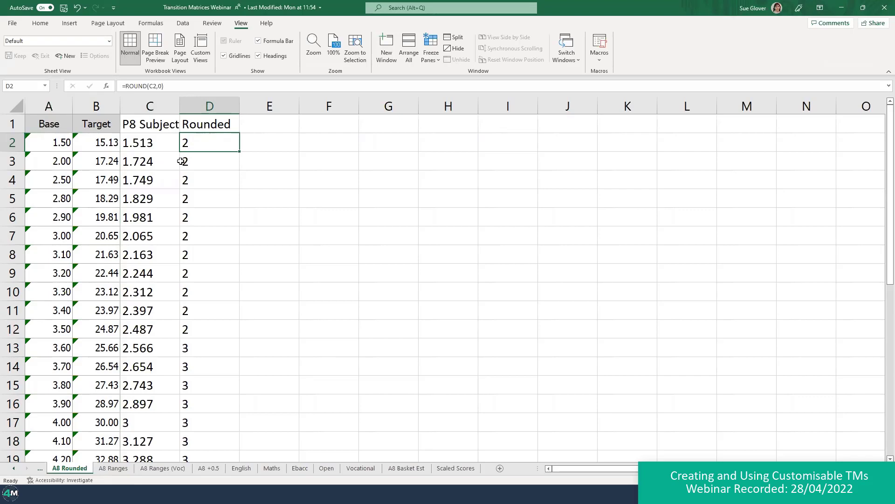
Step: Examine the colour-banded rounded grades and their start point ranges on the A8 Ranges sheet
click(113, 468)
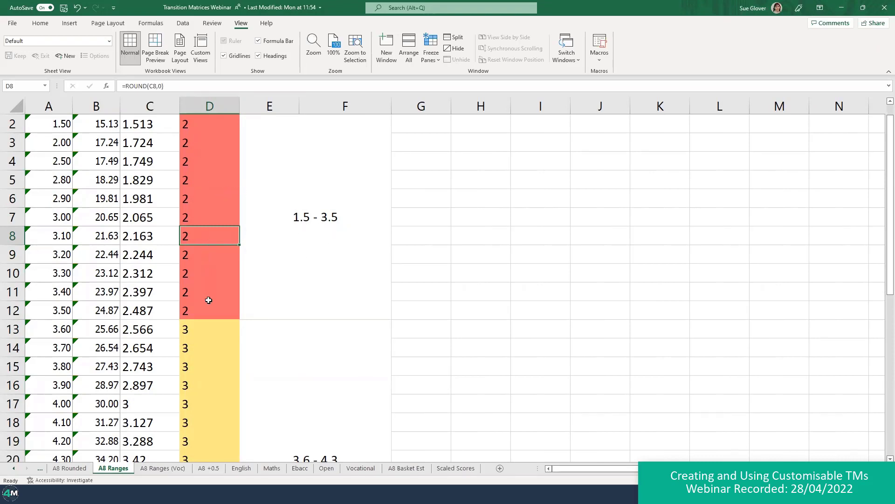
scroll(209, 324, down, 1)
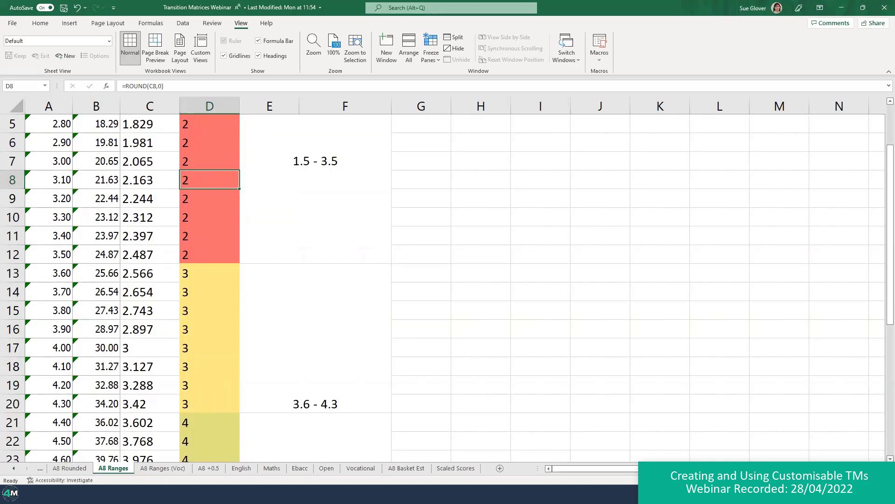
Step: Switch back to 4Matrix and review the 9-1 Design & Technology transition matrix, its pupil results and the available filters
click(263, 493)
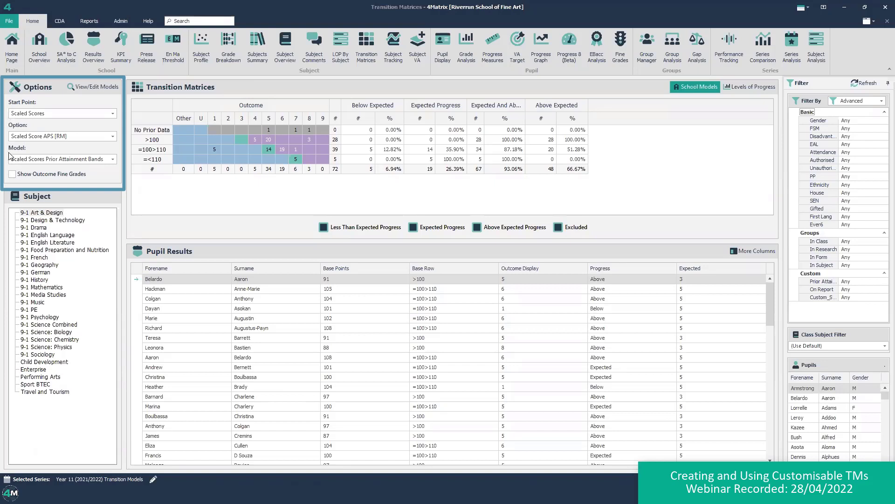
click(25, 222)
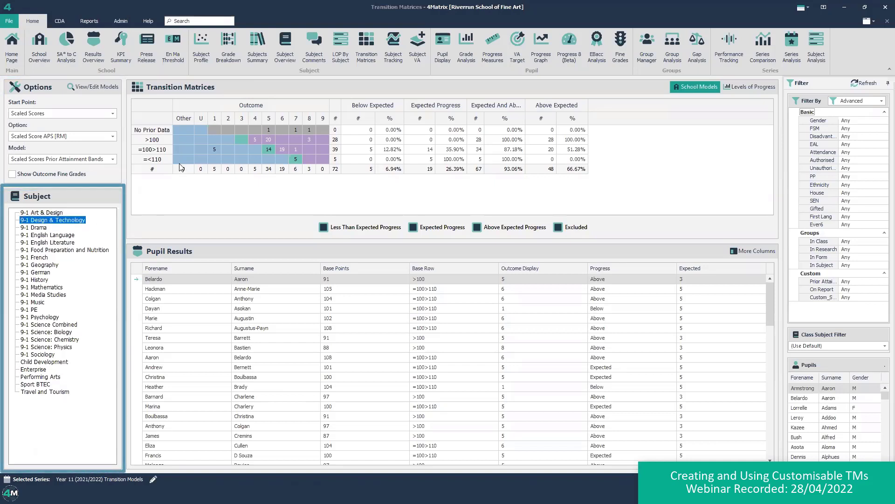
click(146, 130)
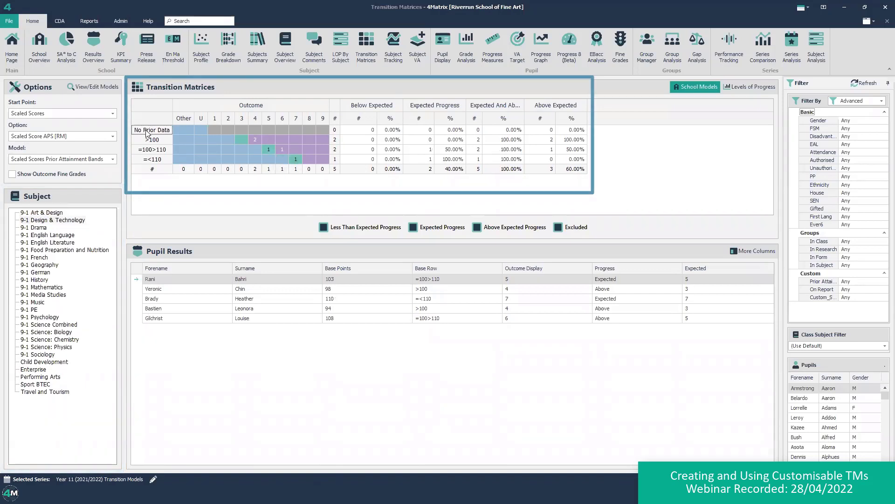
click(154, 279)
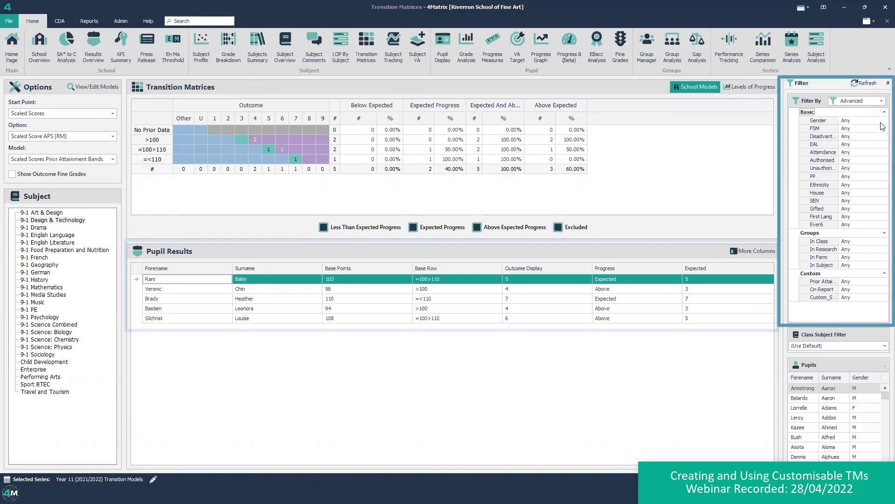
click(863, 120)
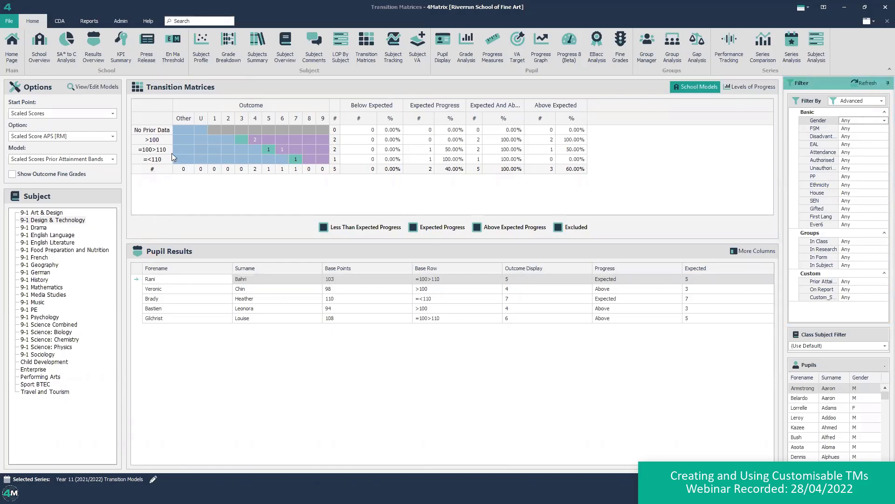
Step: Add a transition model named "2019 A8 Estimate P8 Start Point" and set its baseline to P8 Start Point
click(97, 86)
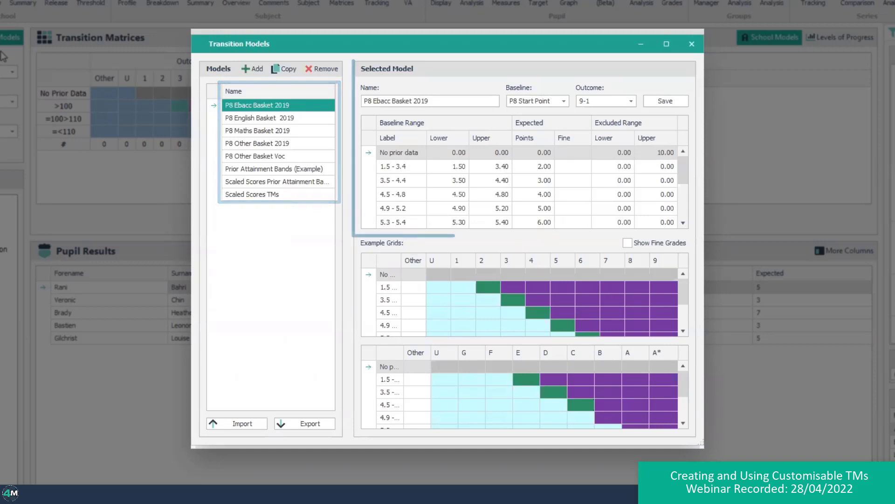
click(255, 70)
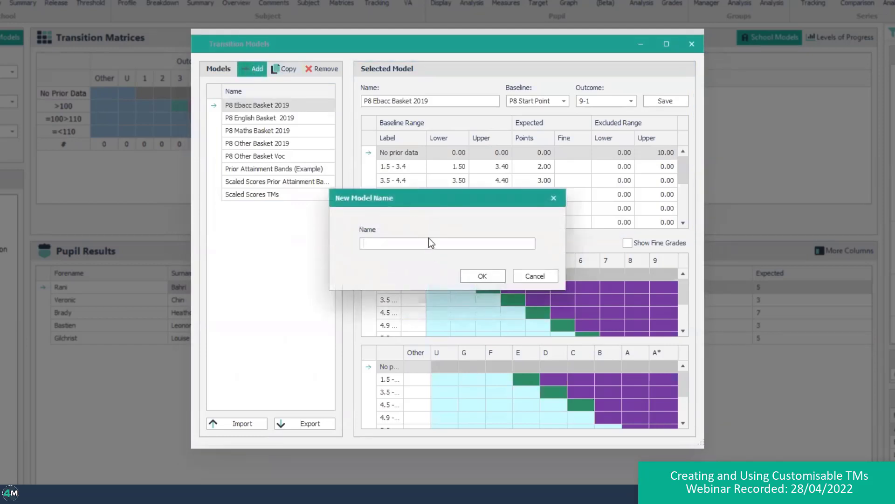
text(2019 A8 Estimate P8 Start Point)
click(469, 275)
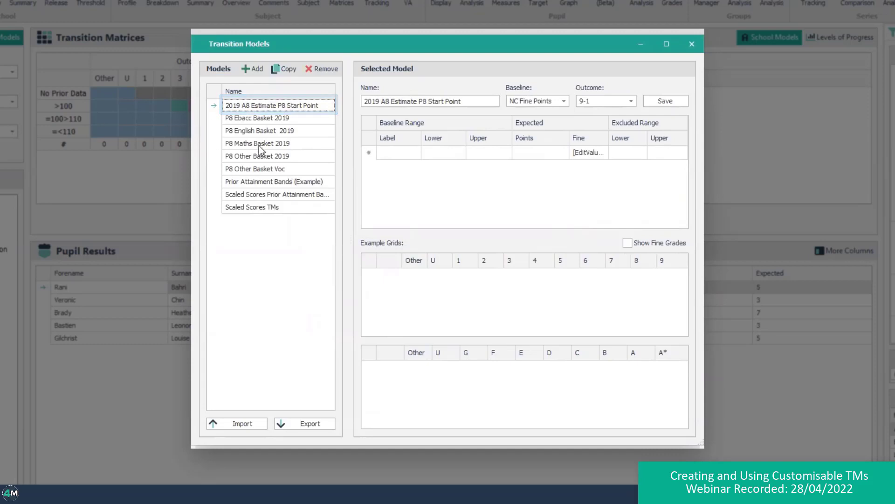
click(547, 106)
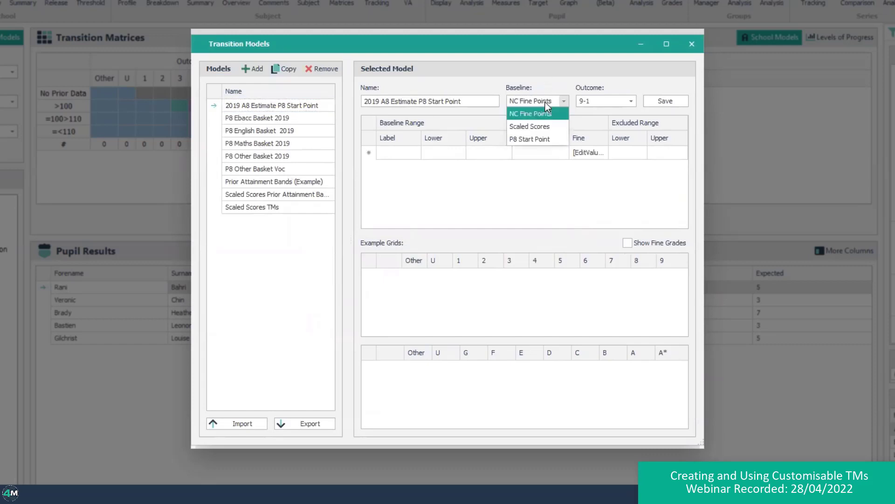
click(536, 141)
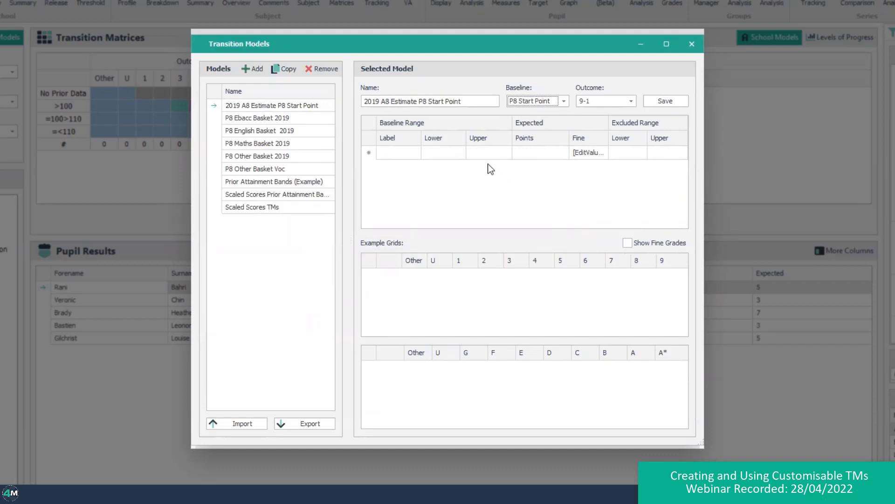
Step: Add a "No Prior Att." row with baseline range 0 to 0, expected points 0 and an excluded range upper limit of 10
click(394, 154)
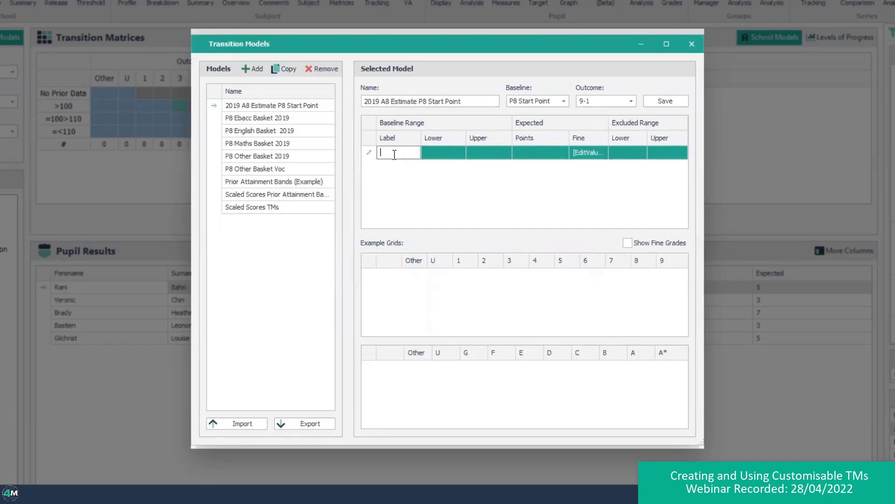
text(No Prior Att.)
click(458, 149)
text(0)
click(483, 154)
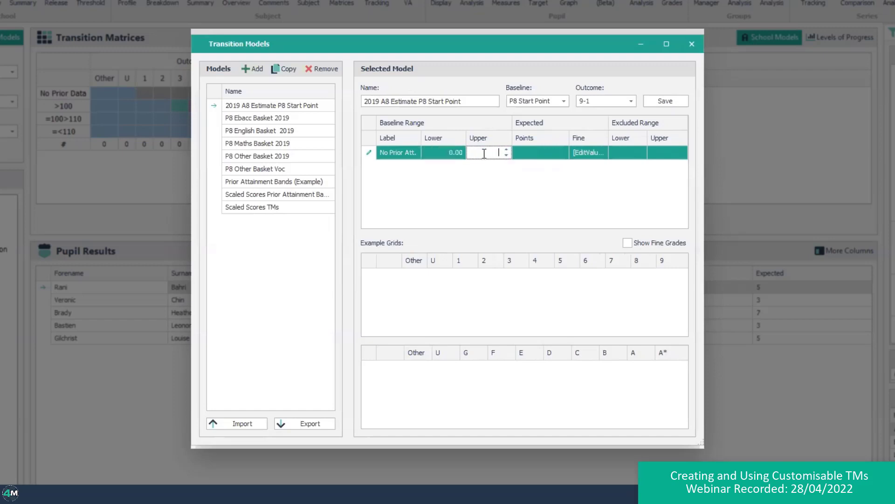
text(0)
click(551, 154)
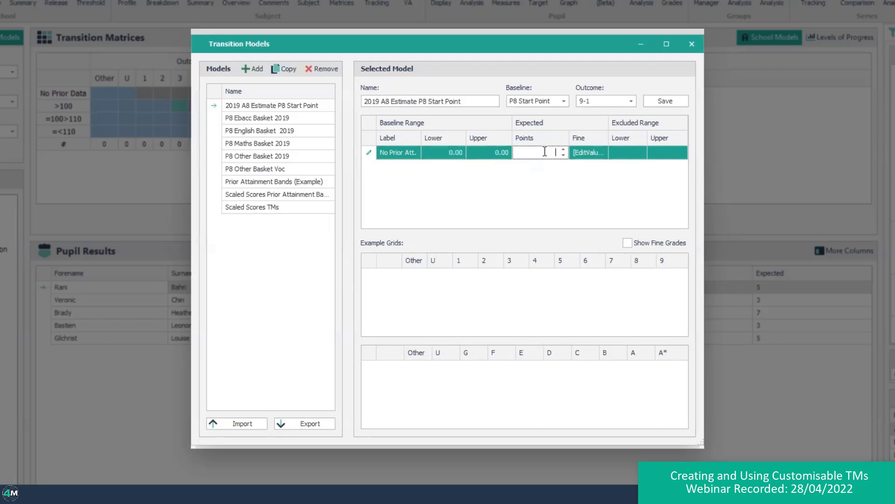
text(0.50)
click(667, 154)
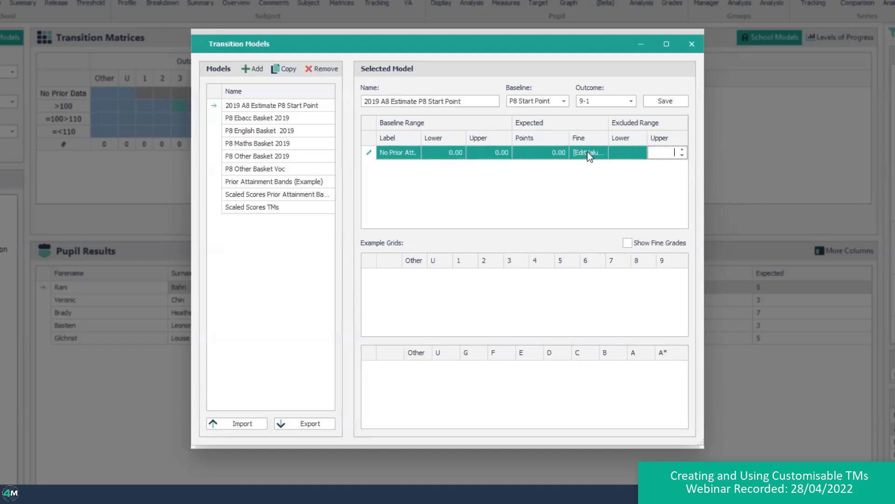
text(10)
Step: Add a "1.5 - 3.5" row with baseline range 1.50 to 3.50 and expected points 2
click(401, 166)
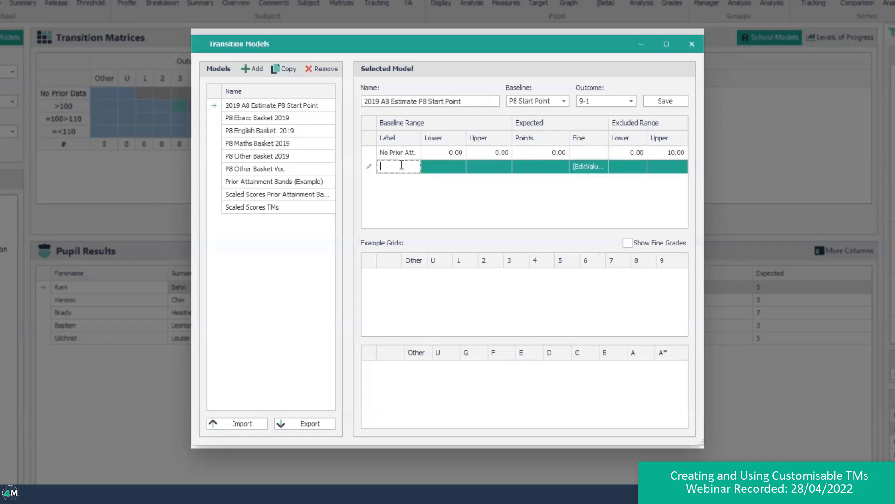
text(1.5 - 3.5)
click(445, 167)
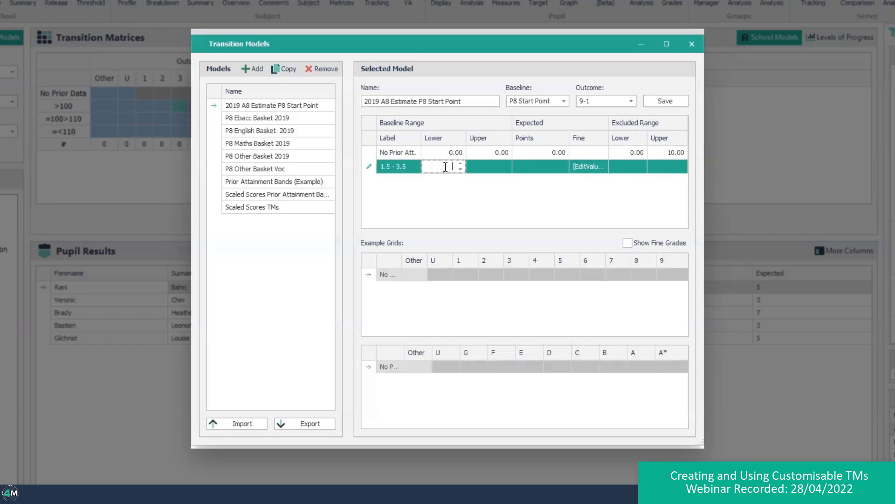
text(1.50)
click(488, 172)
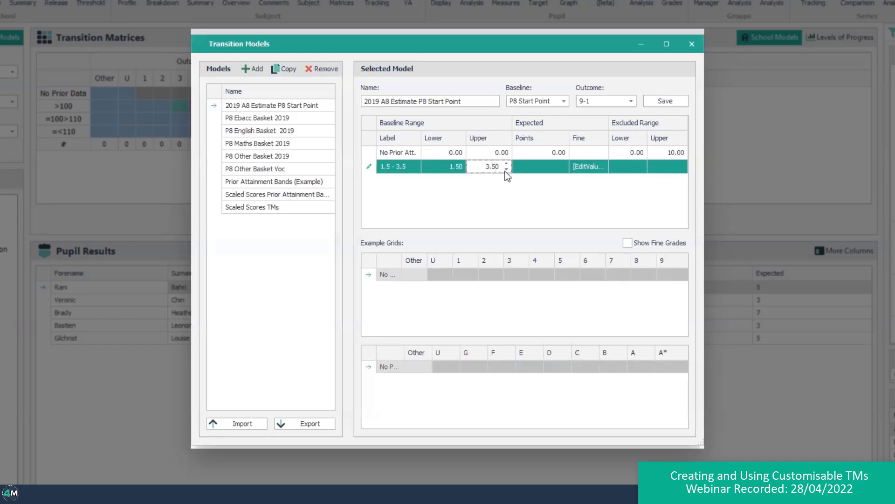
click(527, 165)
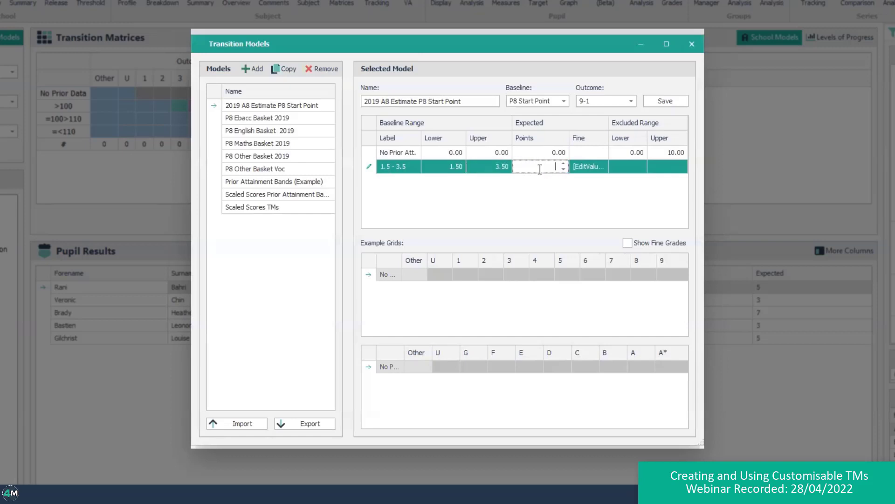
text(2)
Step: Add a "3.6 - 4.3" row with baseline range 3.60 to 4.30 and expected points 3
click(395, 183)
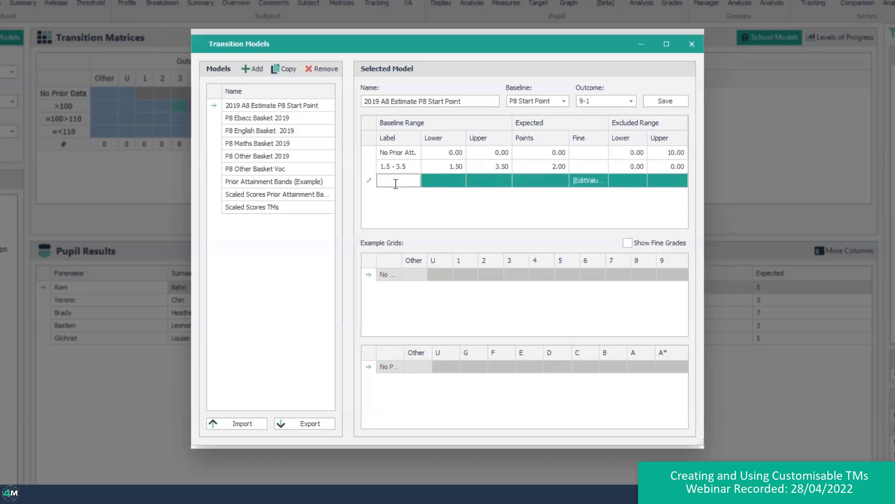
text(3.6 - 4.3)
click(446, 186)
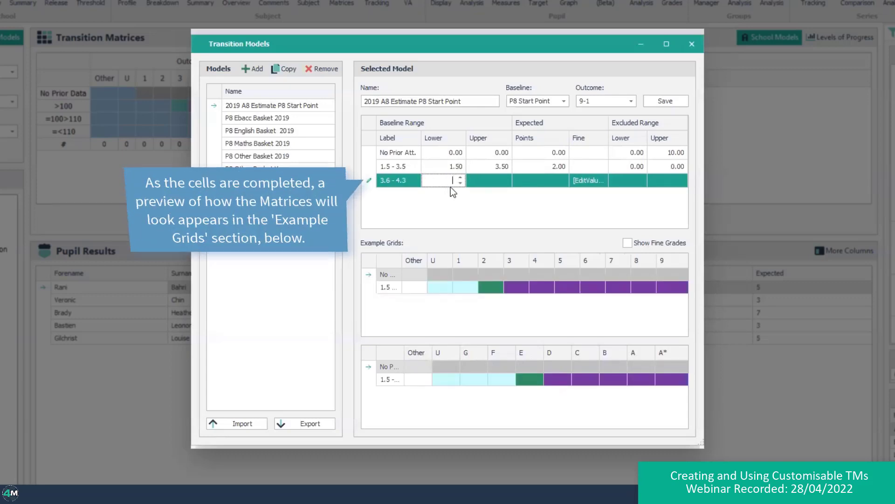
text(3.6)
click(487, 185)
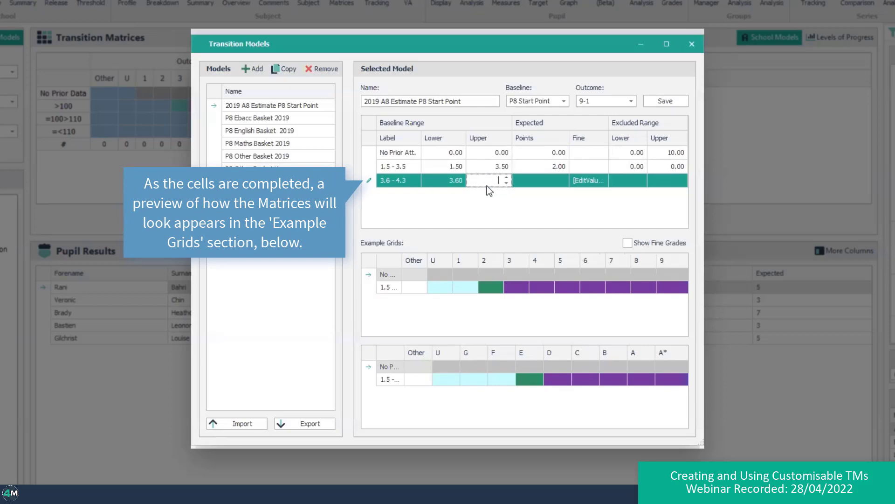
click(535, 180)
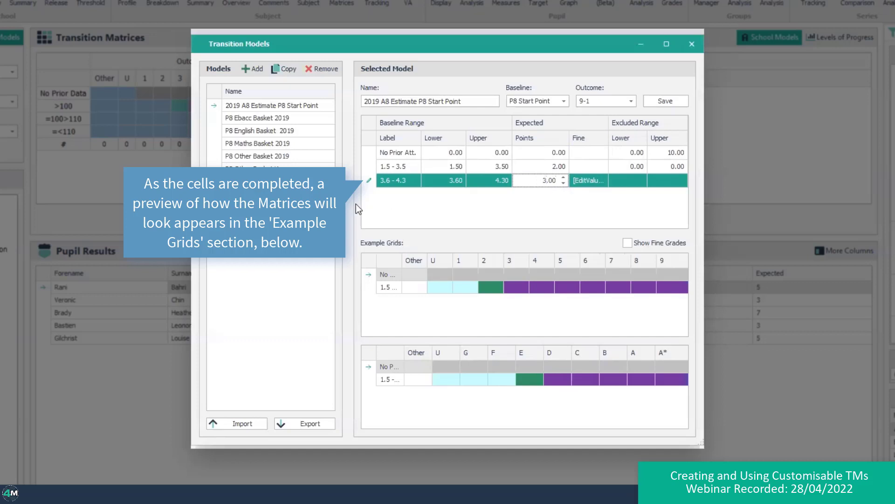
Step: Save the transition model with its three completed range rows
click(394, 195)
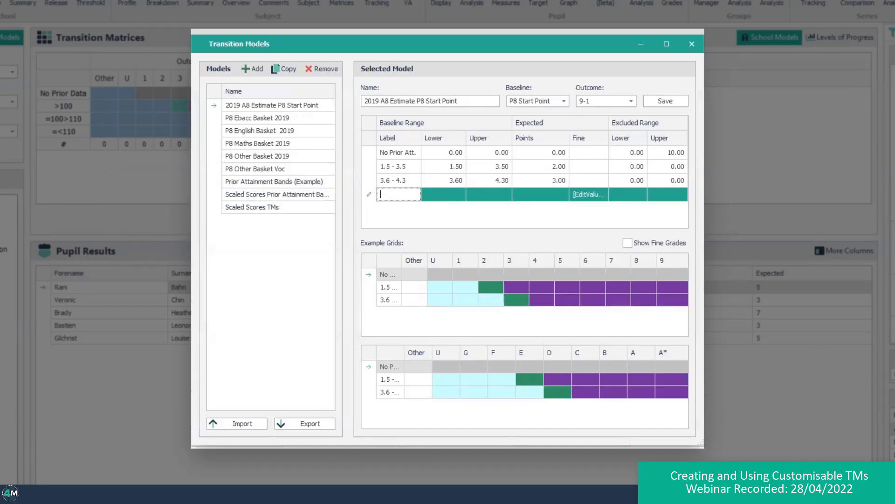
click(330, 109)
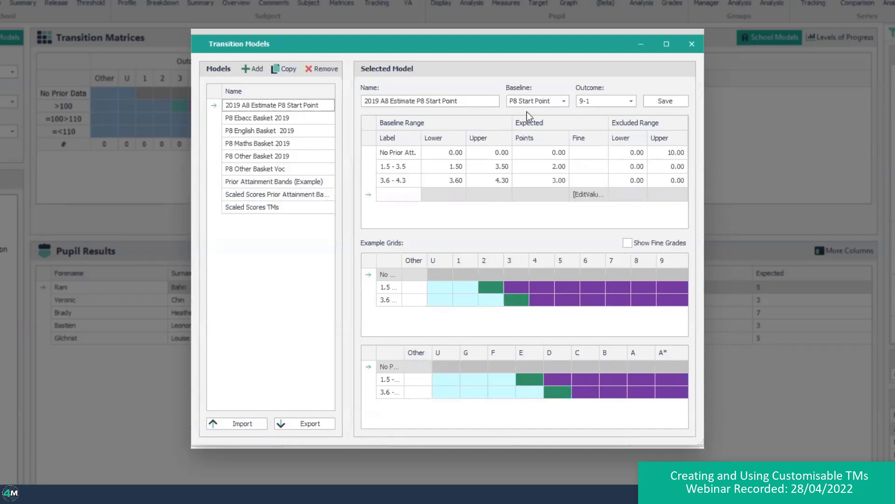
click(665, 102)
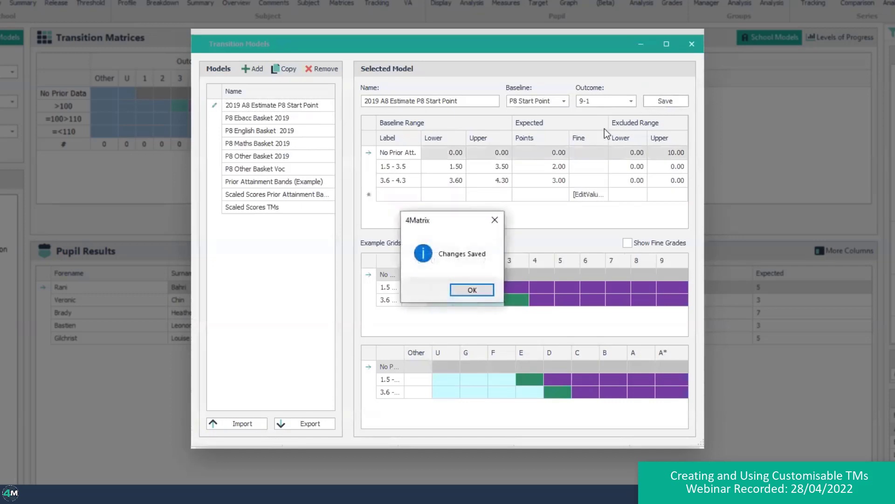
click(462, 296)
Step: Rename the model "2019 A8 Estimate P8 Start Point." with a trailing full stop and save it
click(471, 102)
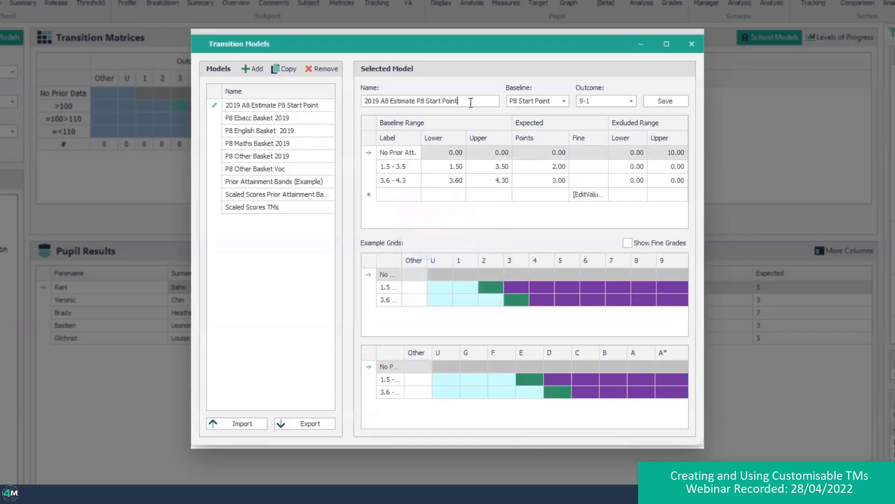
text(.)
click(650, 102)
click(452, 289)
Step: Import the ready-made model file "A8 Estimate 2019 Start Point.4mTm", check its ranges and close the Transition Models window
click(253, 425)
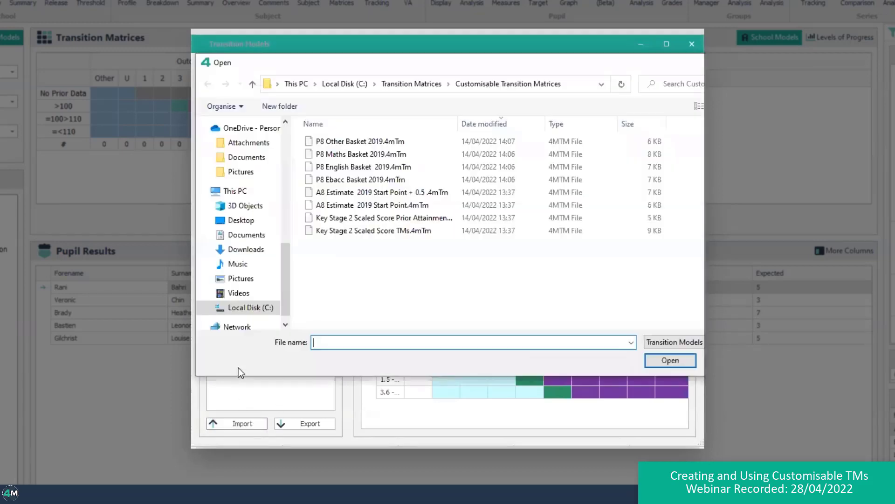
click(366, 205)
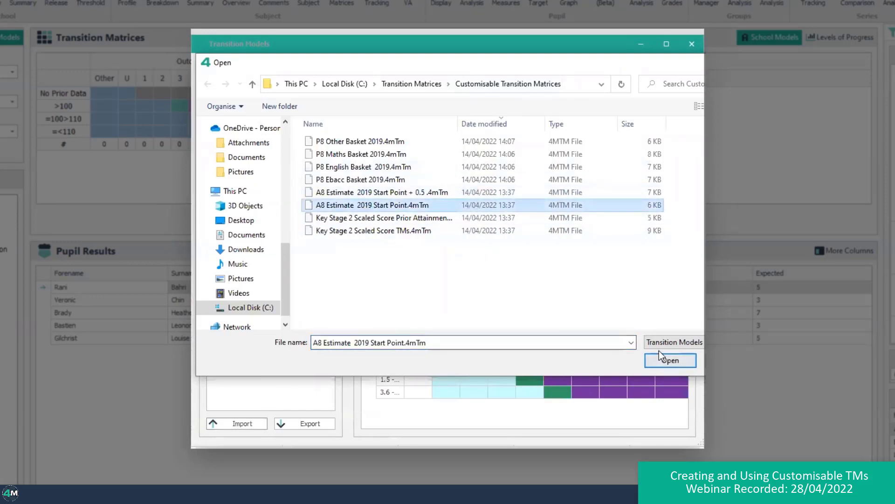
click(670, 360)
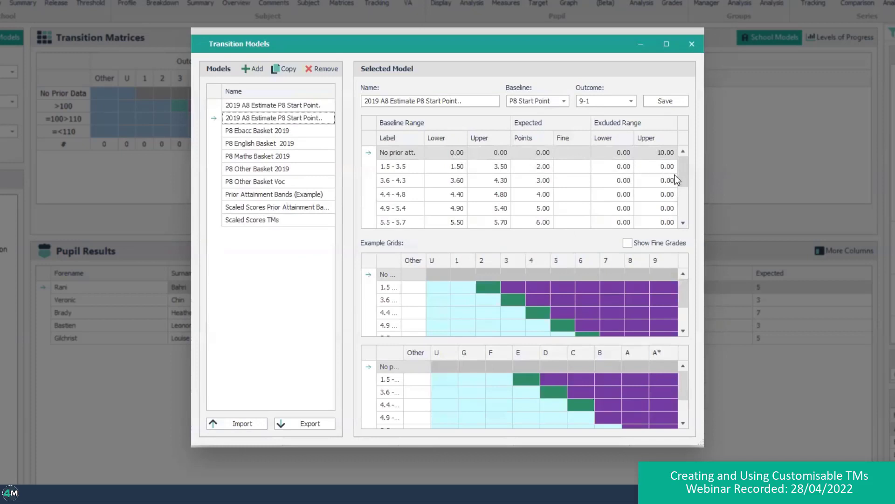
mouse_move(683, 177)
mouse_down()
mouse_move(684, 202)
mouse_move(675, 170)
mouse_up()
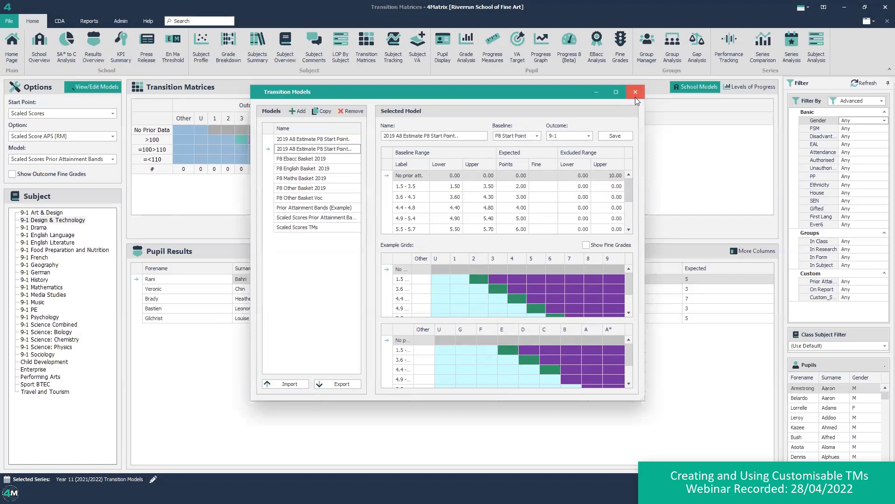
click(635, 97)
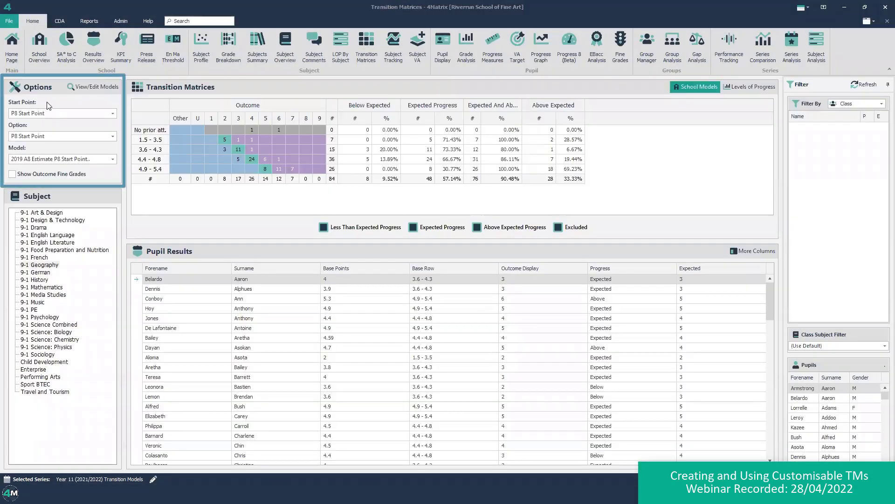
Step: Show the 9-1 Geography matrix using P8 Start Point and the model "2019 A8 Estimate P8 Start Point.."
click(69, 117)
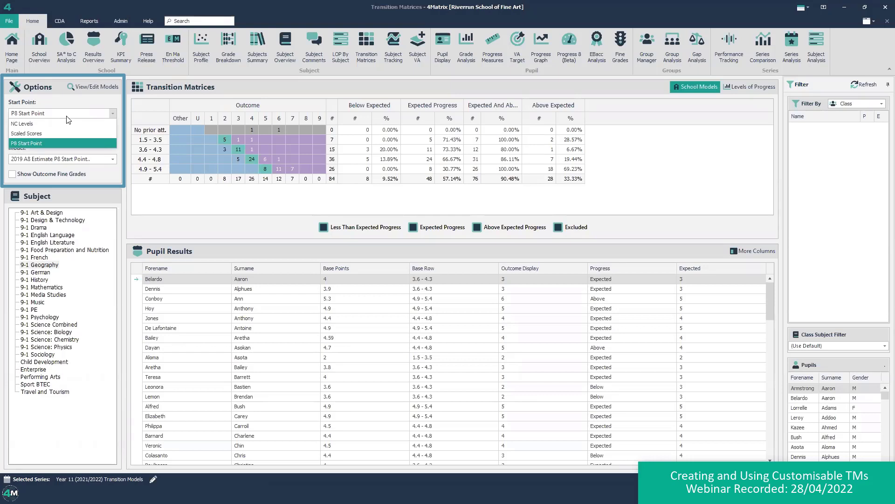
click(61, 141)
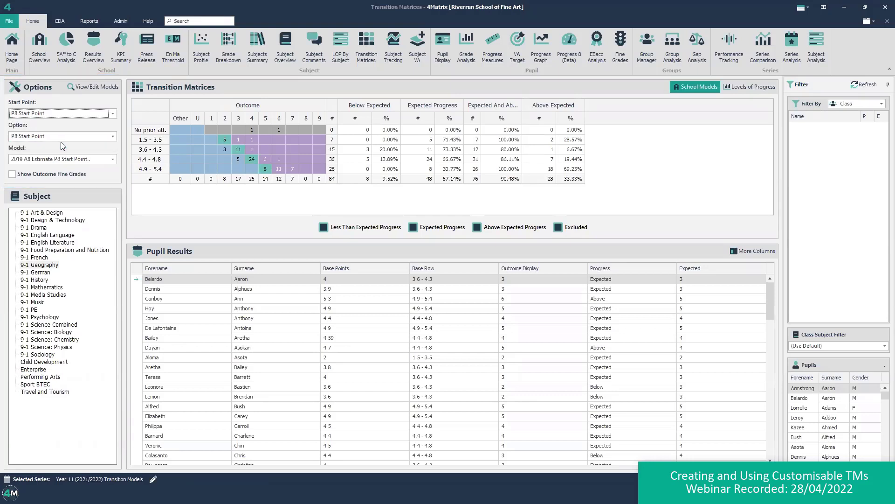
click(113, 159)
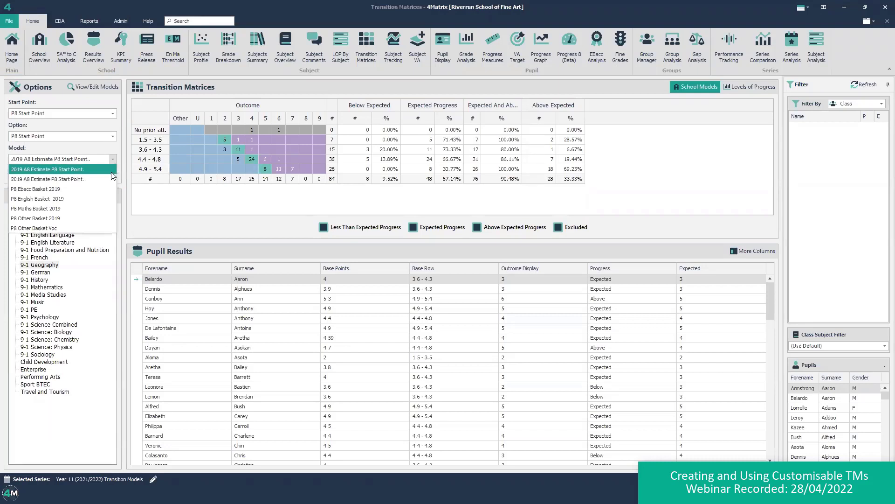
click(107, 179)
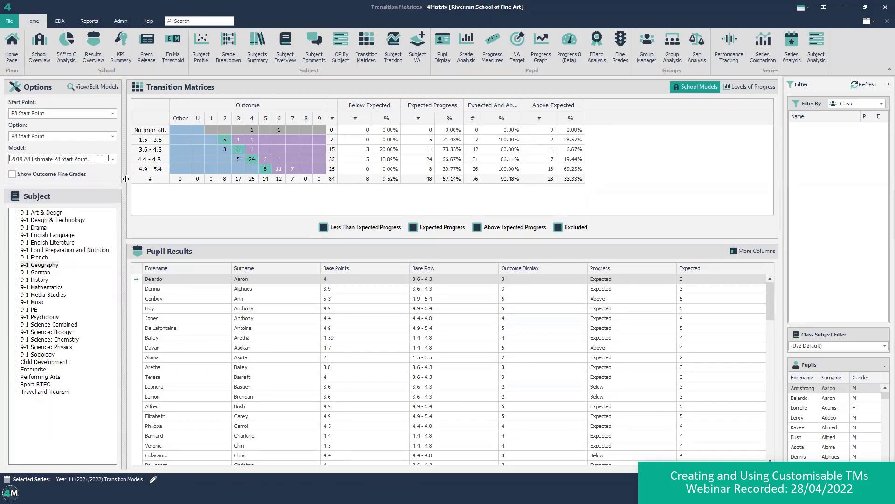
click(49, 265)
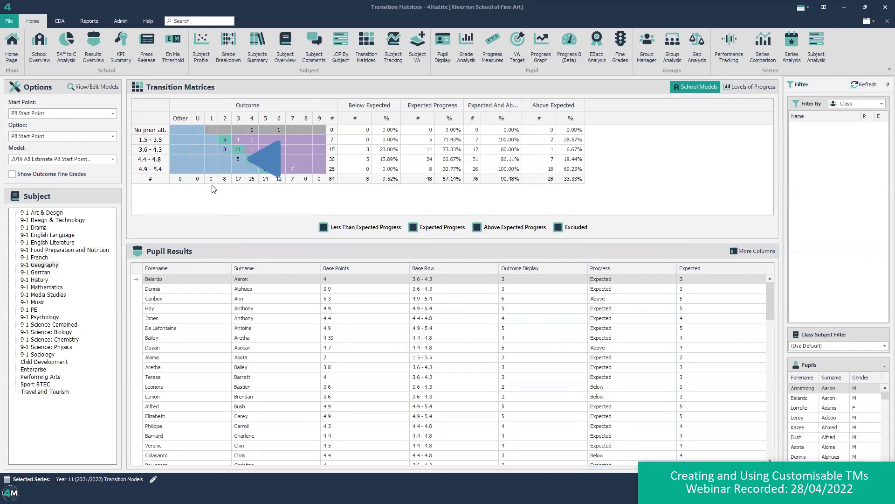
Step: List the pupils in the 4.4 - 4.8 row with outcome 3, and add the PP and UPN columns to Pupil Results
click(238, 159)
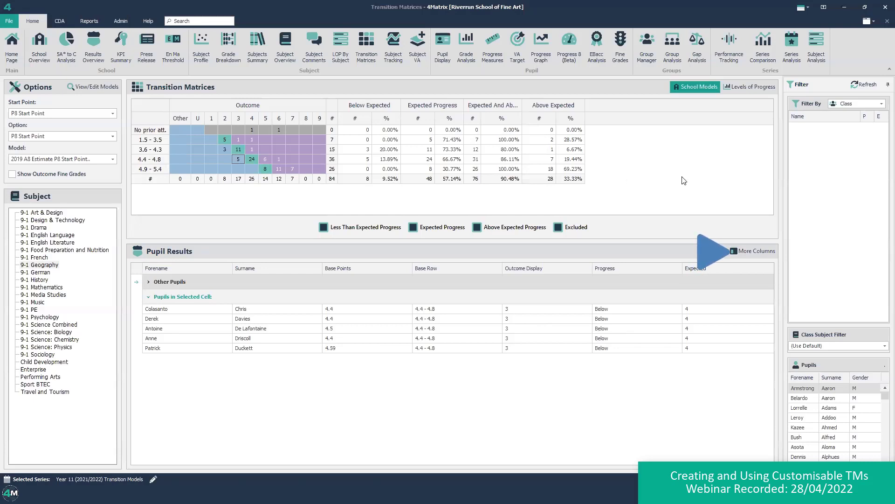
click(736, 251)
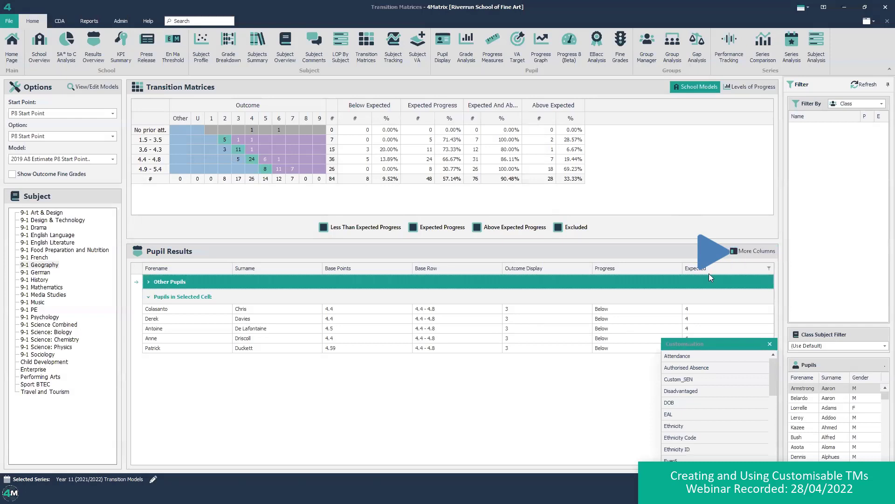
scroll(720, 415, down, 4)
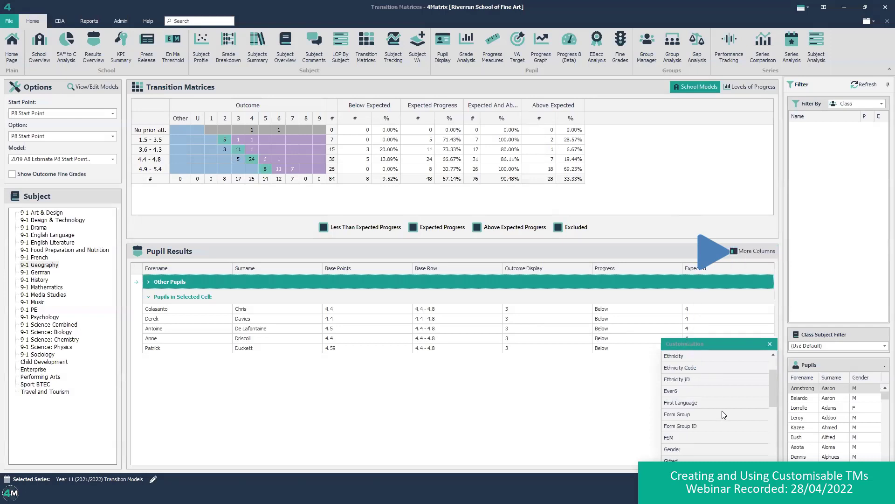
scroll(720, 423, down, 3)
drag(714, 414, 317, 273)
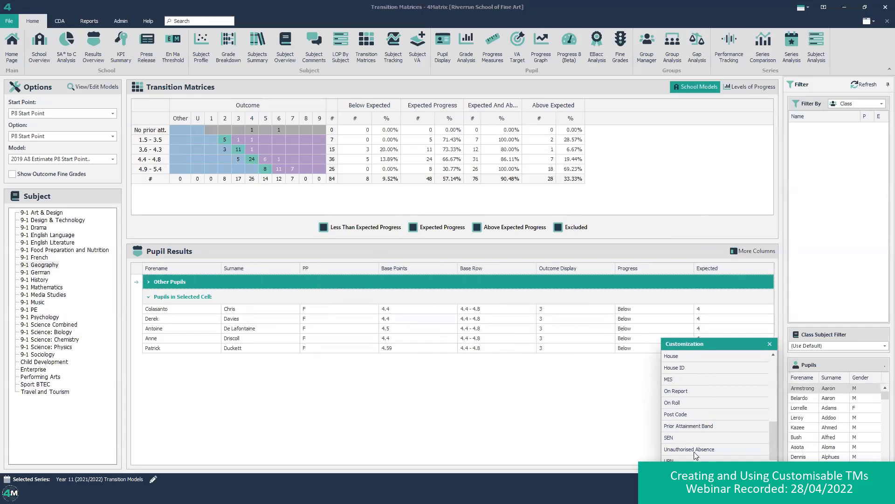
drag(662, 459, 354, 275)
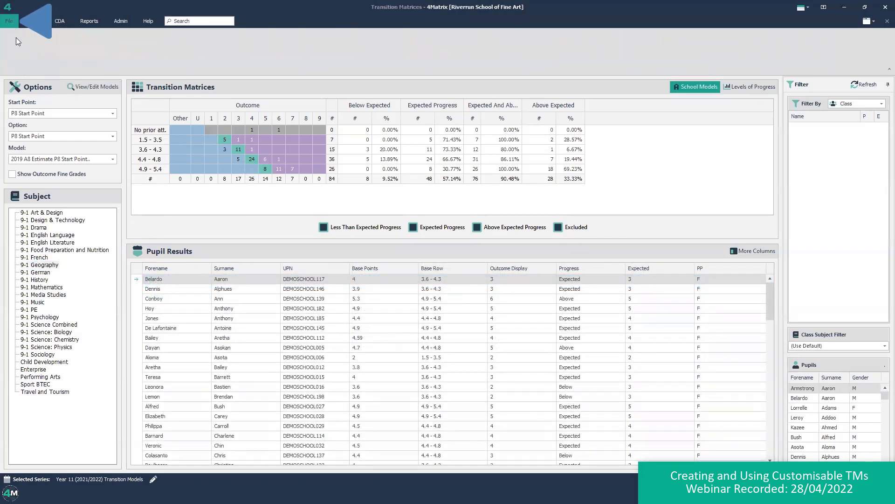
Step: Generate the printable Overview Report for the Geography matrix, review its matrix and pupil pages, and close the report
click(11, 21)
click(31, 63)
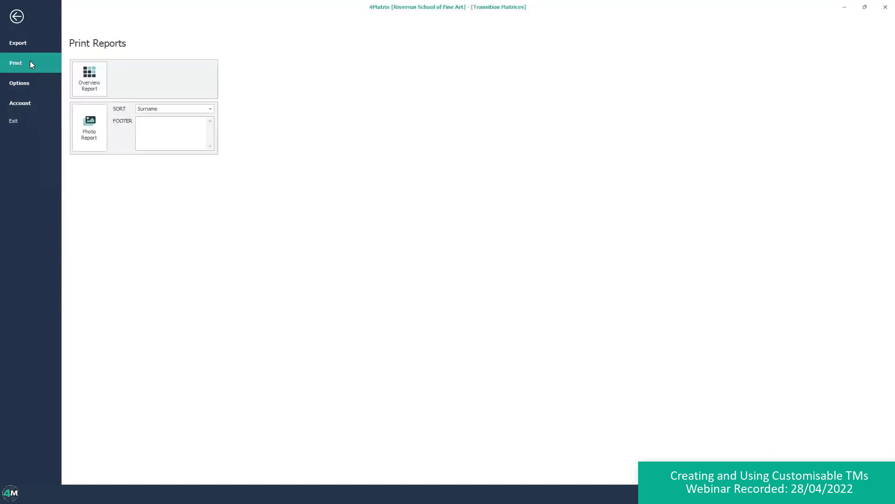
click(89, 77)
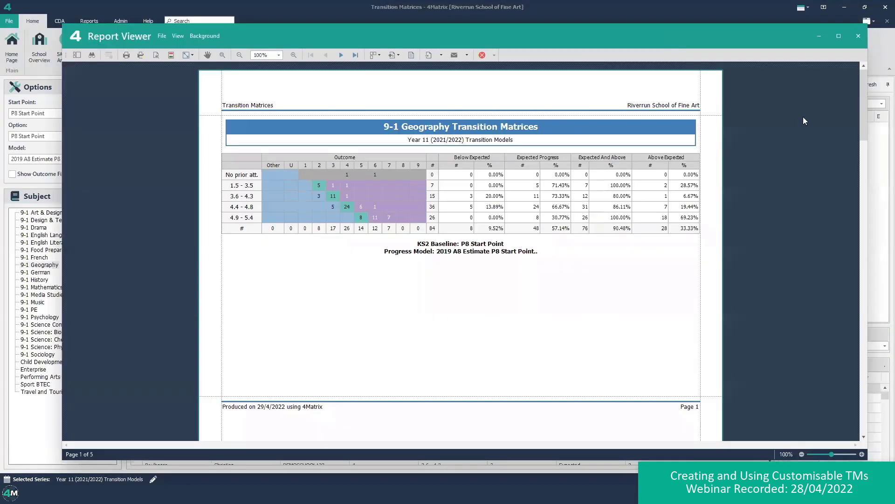
drag(864, 114, 864, 188)
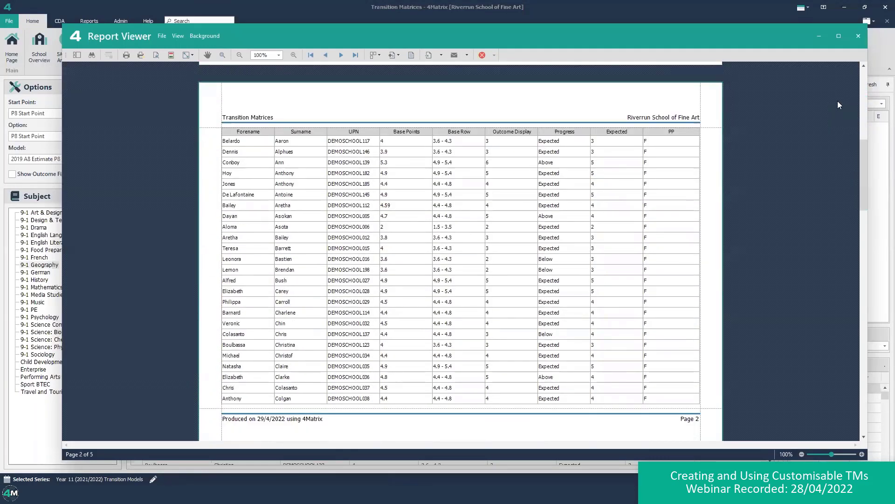
click(858, 36)
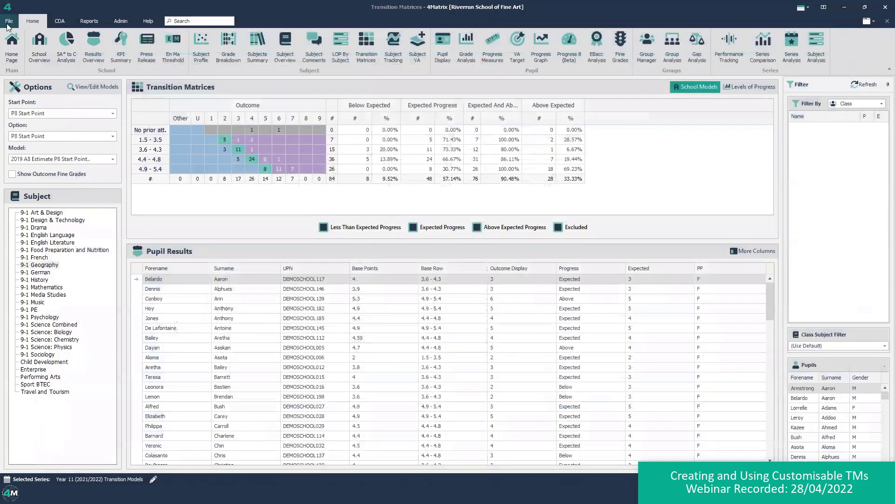
Step: Generate the Photo Report for the Geography matrix, review its below, expected and above progress pages, and minimise the report viewer
click(9, 22)
click(21, 63)
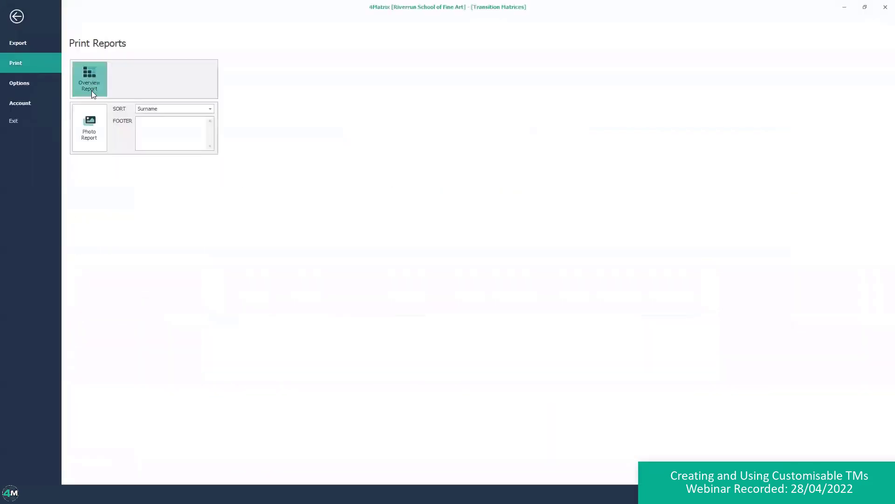
click(95, 118)
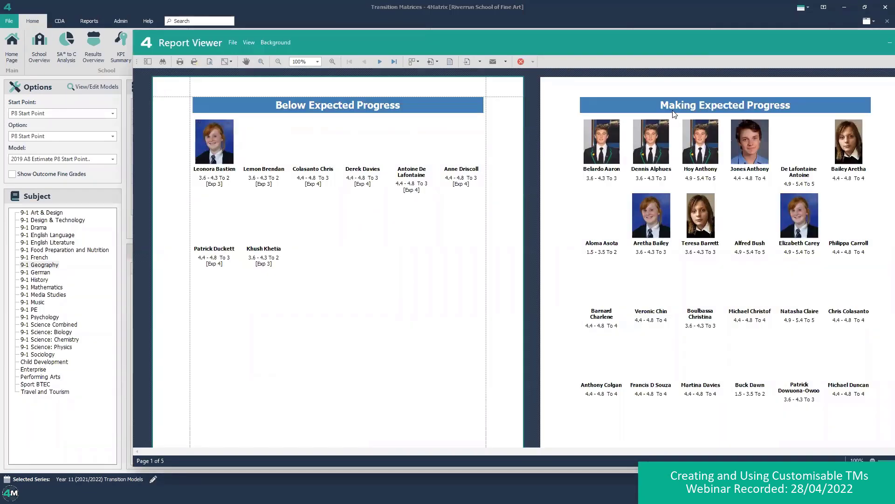
double_click(514, 40)
drag(849, 151, 693, 223)
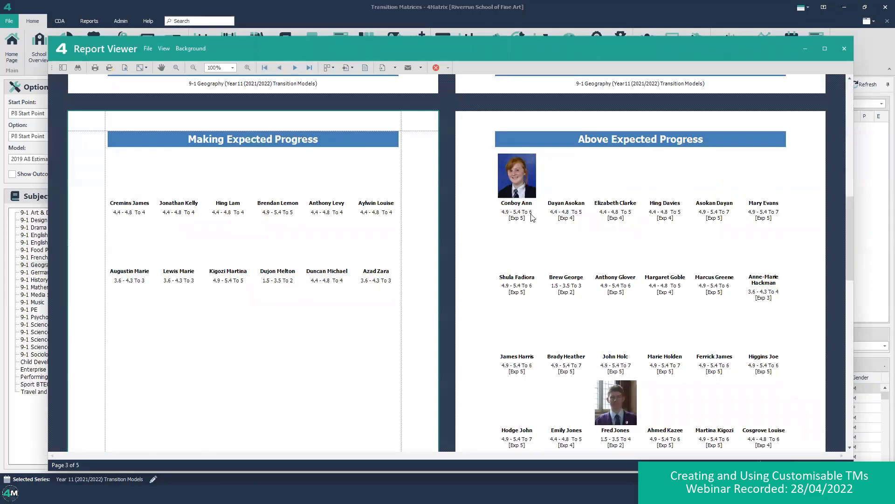
click(806, 49)
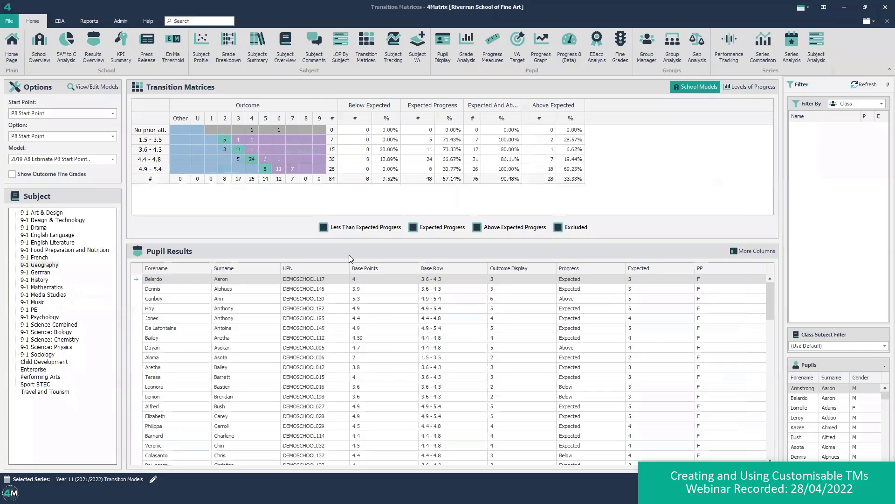
Step: Export the Geography matrix to an Excel file named "test" that opens when complete, replacing the existing file
click(11, 23)
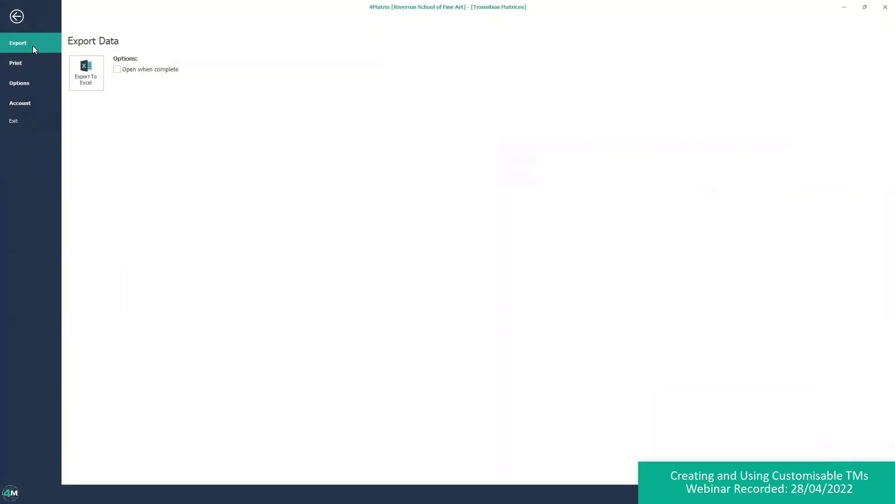
click(117, 69)
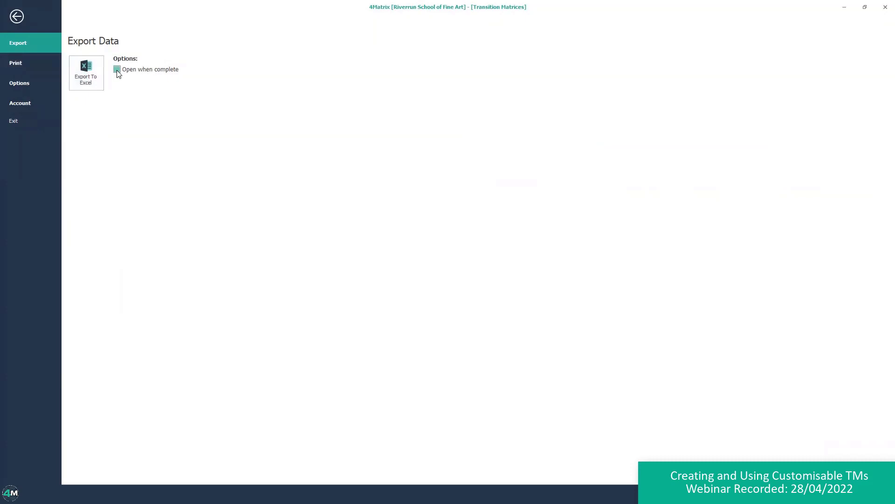
click(72, 80)
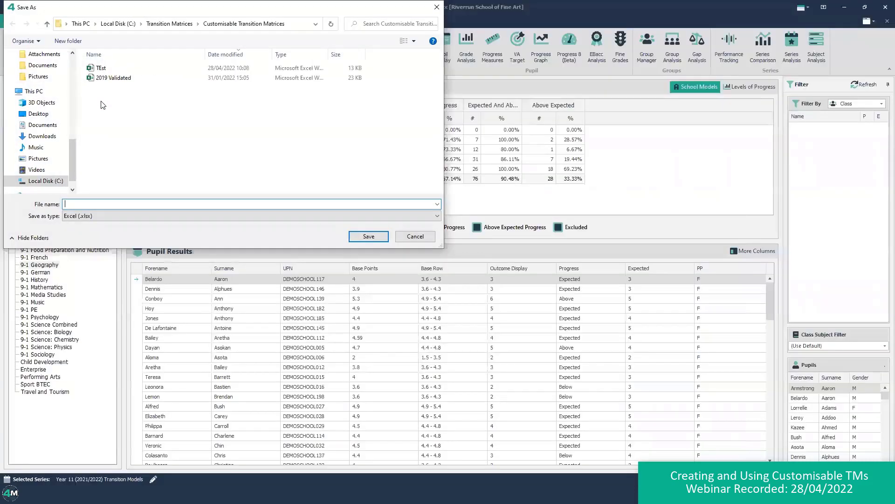
text(test)
key(Return)
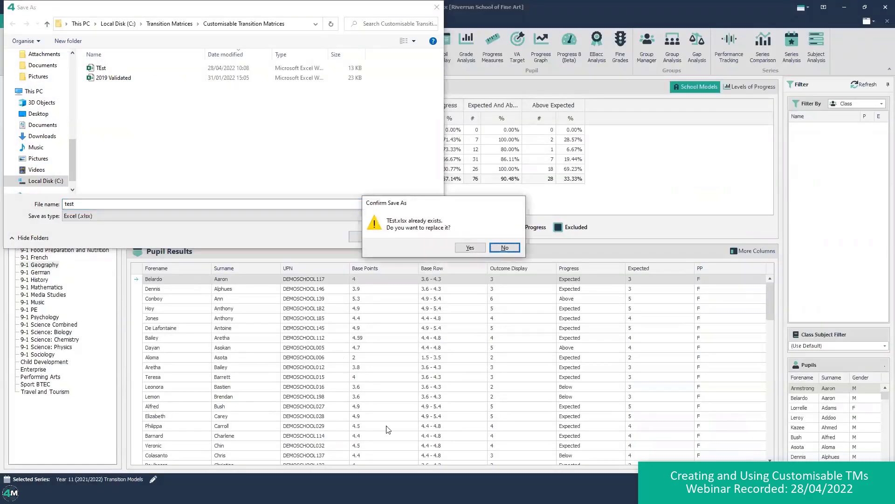
click(470, 247)
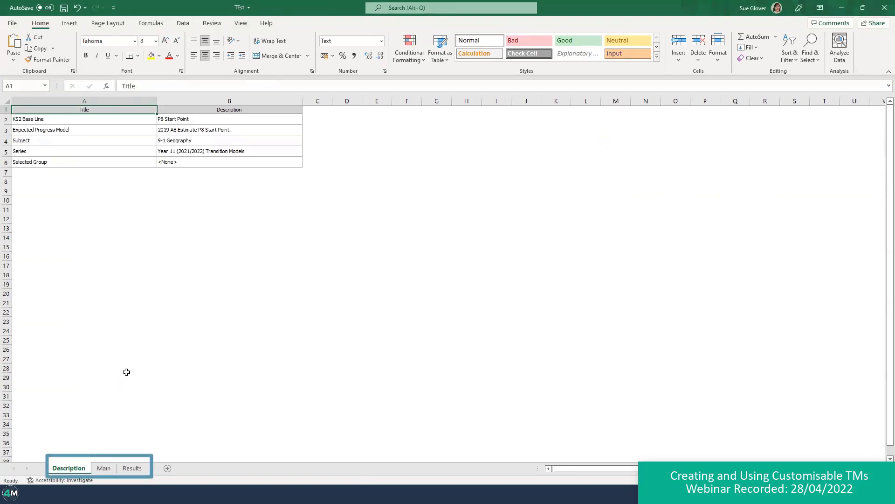
Step: Review the Description, Main and Results sheets of the exported workbook and switch back to 4Matrix
click(170, 141)
click(175, 150)
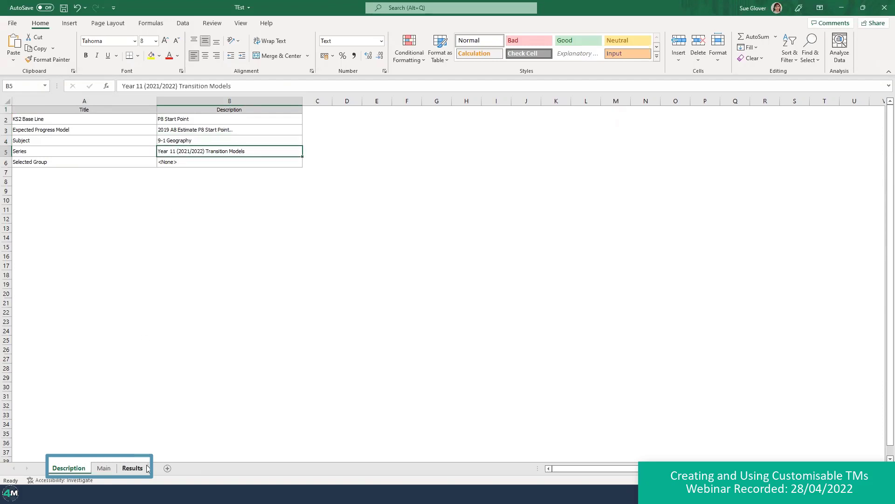
click(105, 468)
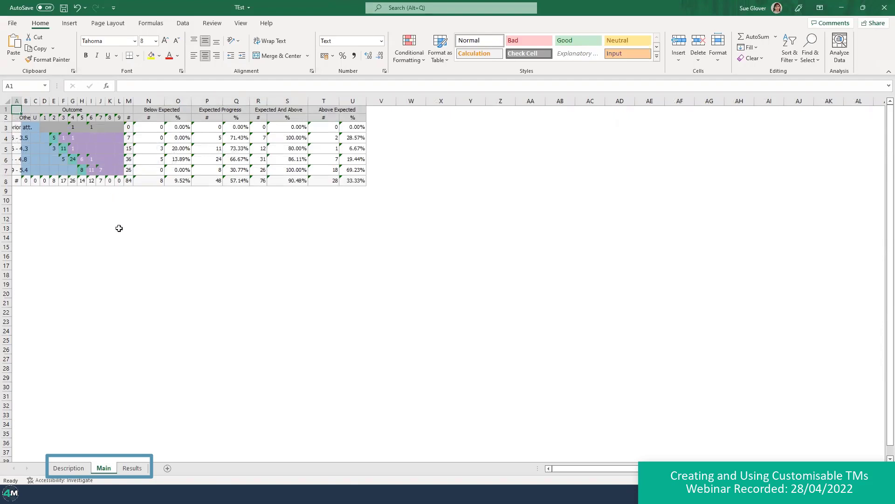
click(132, 469)
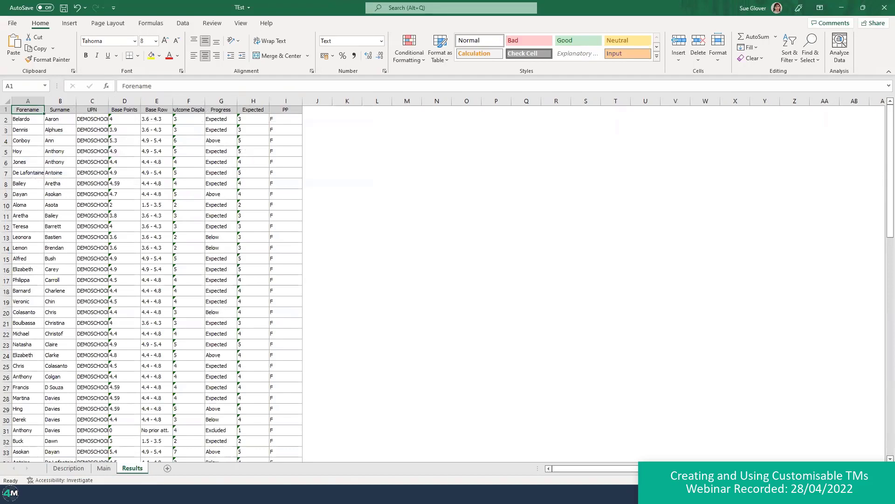
mouse_move(390, 479)
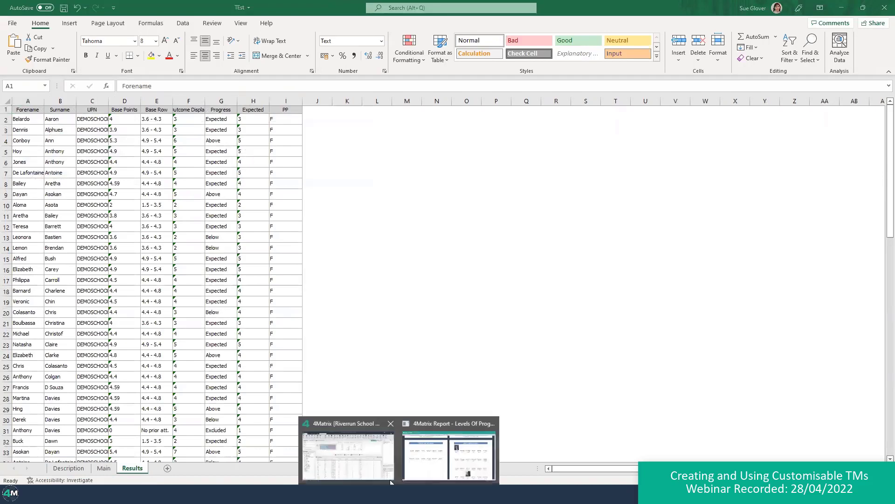
click(361, 443)
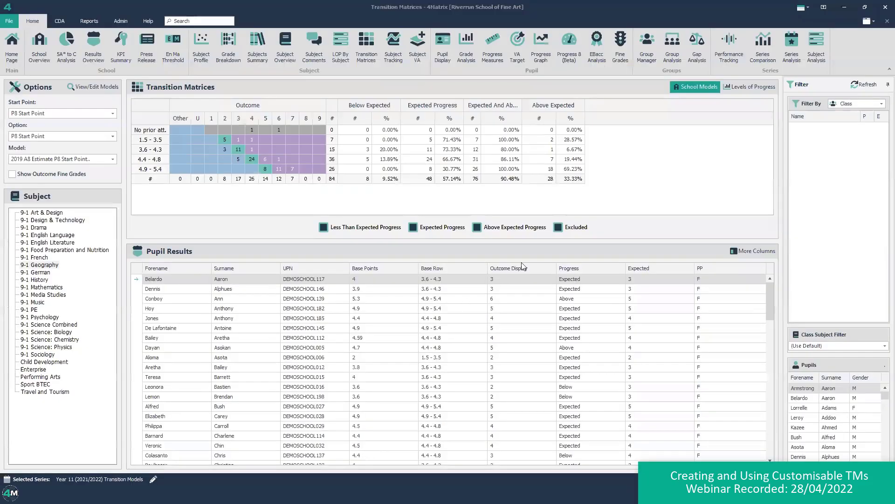
Step: Use the Advanced filter to view the Geography matrix for Gender M only, and clear the pupil filter
click(868, 104)
click(858, 113)
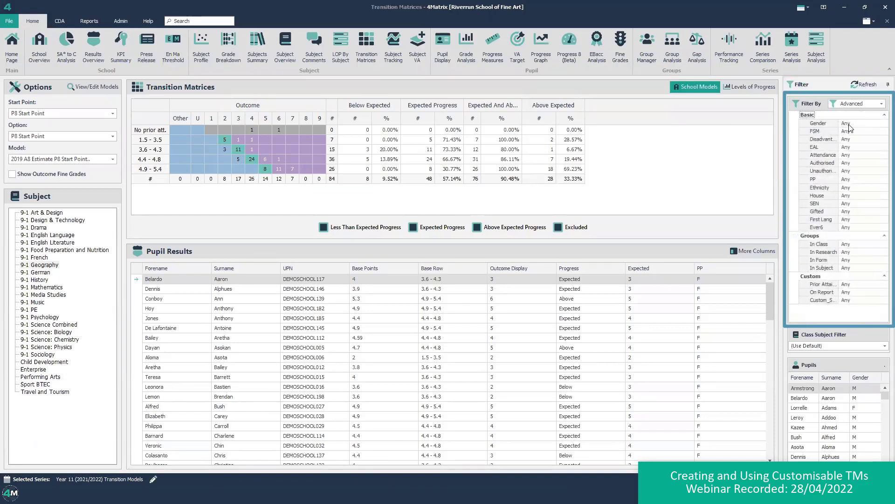
click(849, 124)
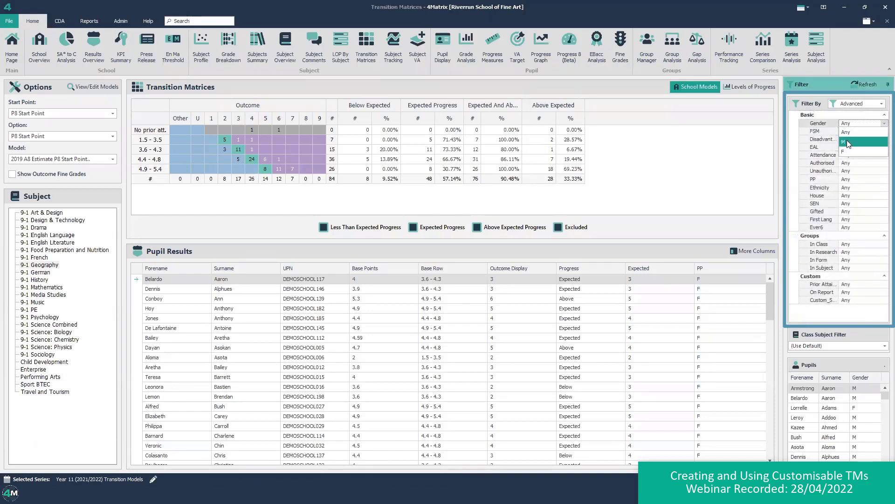
click(847, 141)
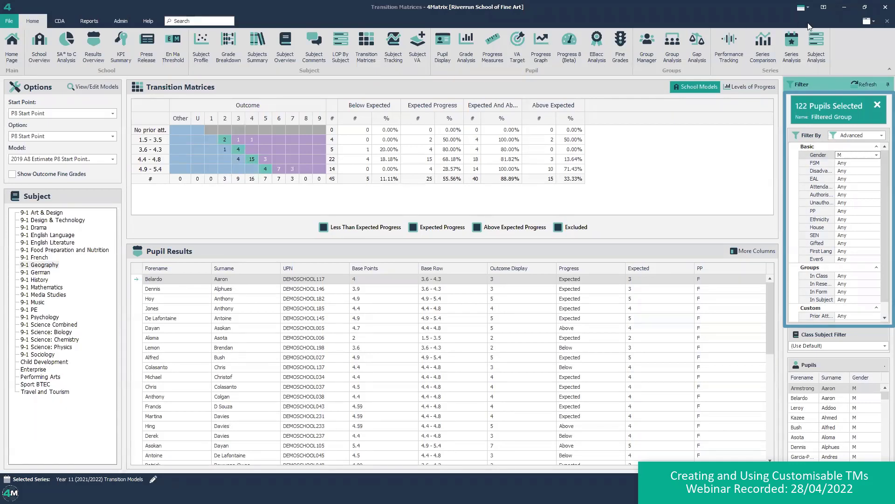
click(877, 105)
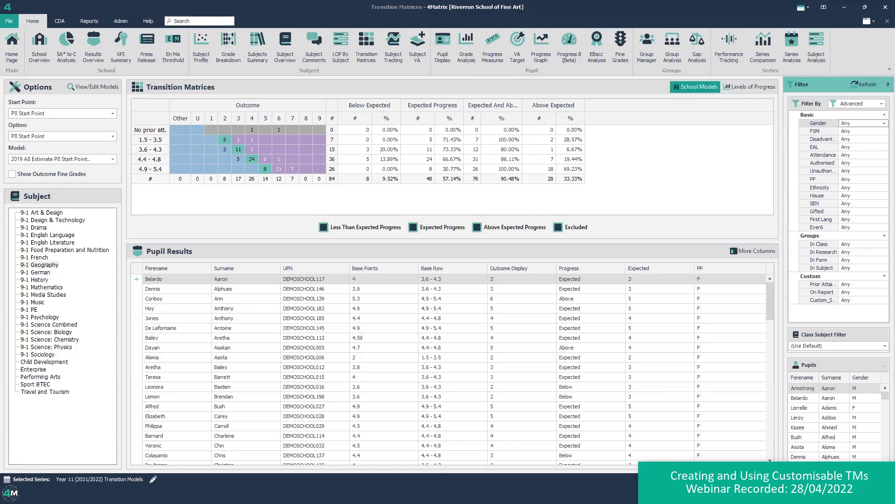
Step: Add a new transition model named "KS2 Scaled Scores Prior Attainment Bands" and open it for editing
click(98, 85)
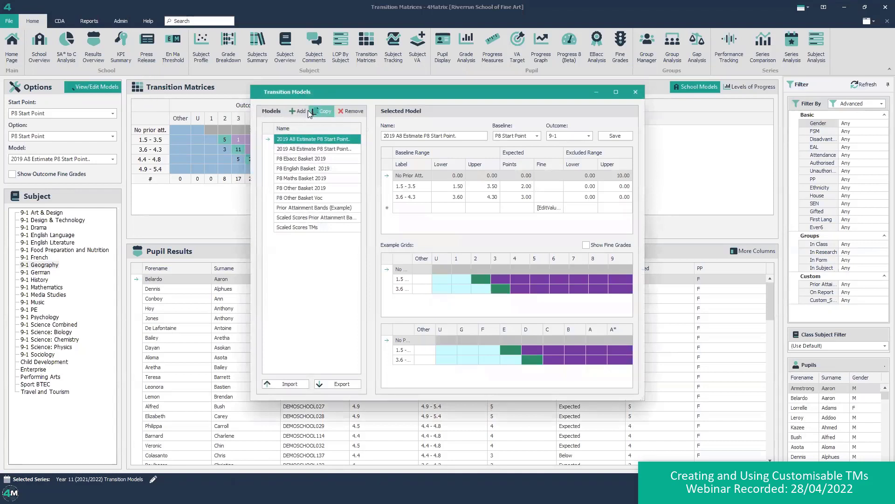
click(294, 111)
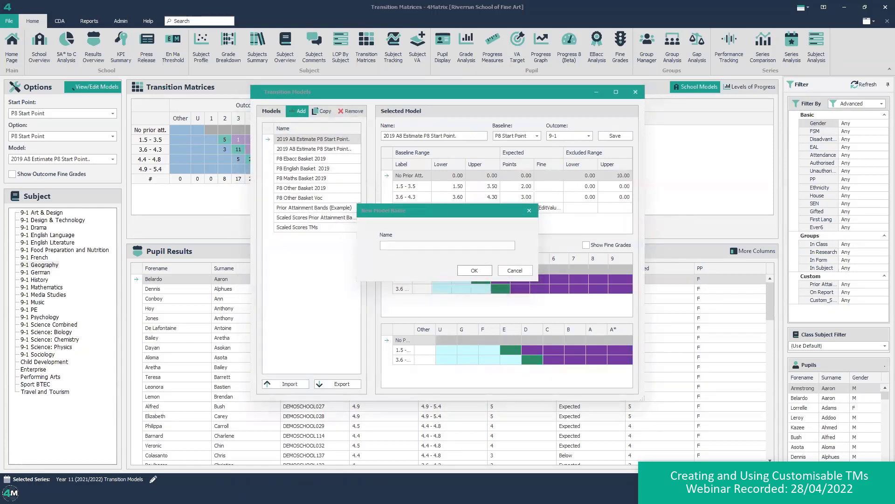
text(KS2 Scaled Scores Prior Attainment Bands)
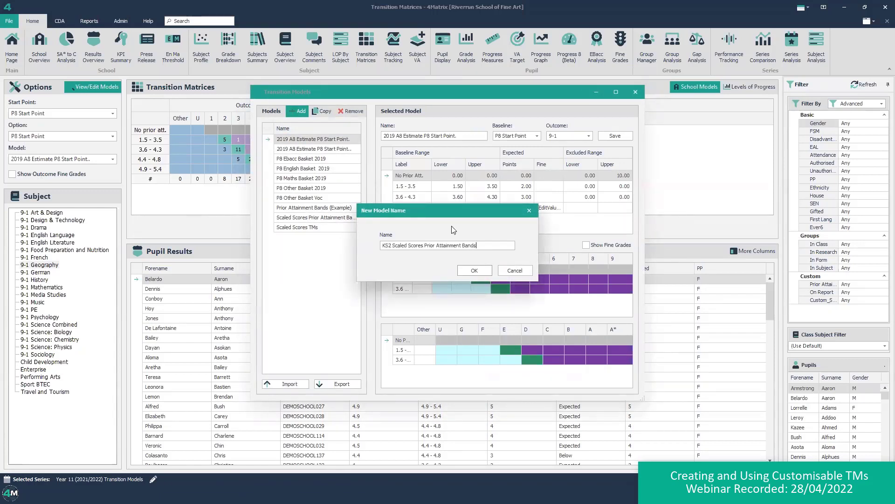
click(475, 270)
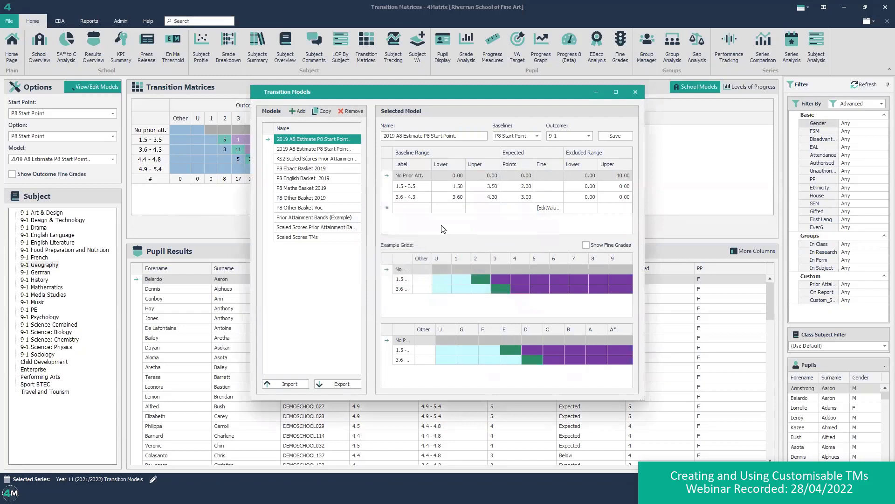
click(322, 160)
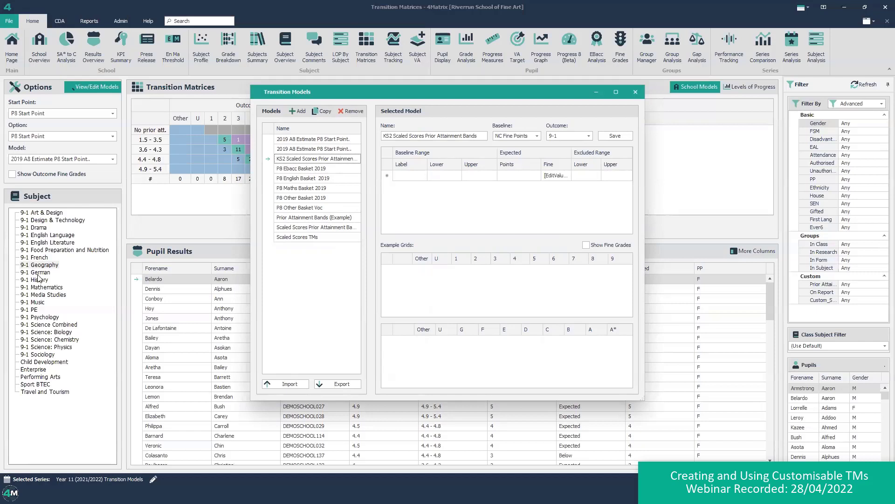
Step: Add a row labelled "No Prior Att." with a baseline range of 0 to 0 and expected points of 0
click(410, 174)
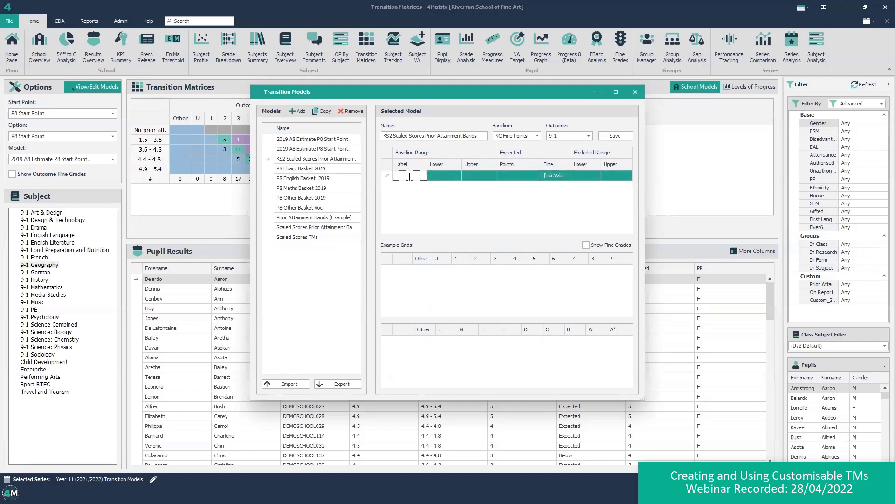
text(No Prior Att.)
click(449, 177)
click(487, 178)
click(522, 176)
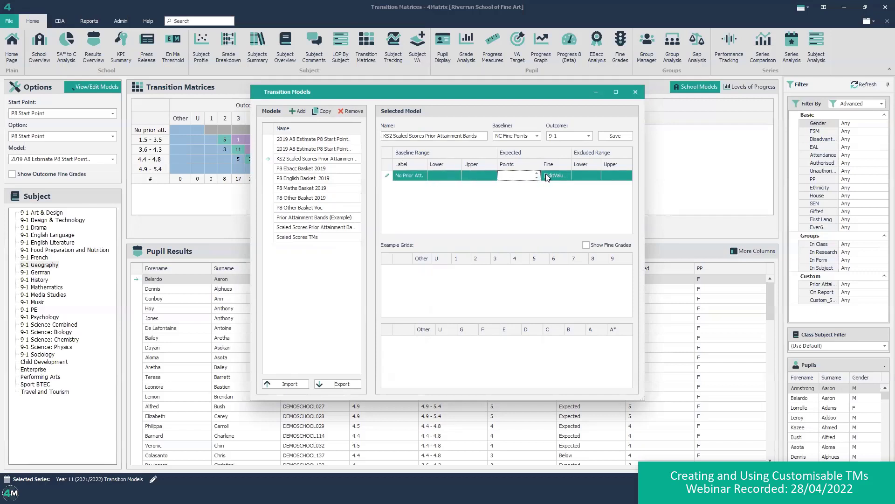
click(449, 176)
text(0)
click(491, 177)
text(00)
click(524, 177)
text(0)
Step: Set the excluded range of the "No Prior Att." row to 0 lower and 10 upper
click(595, 177)
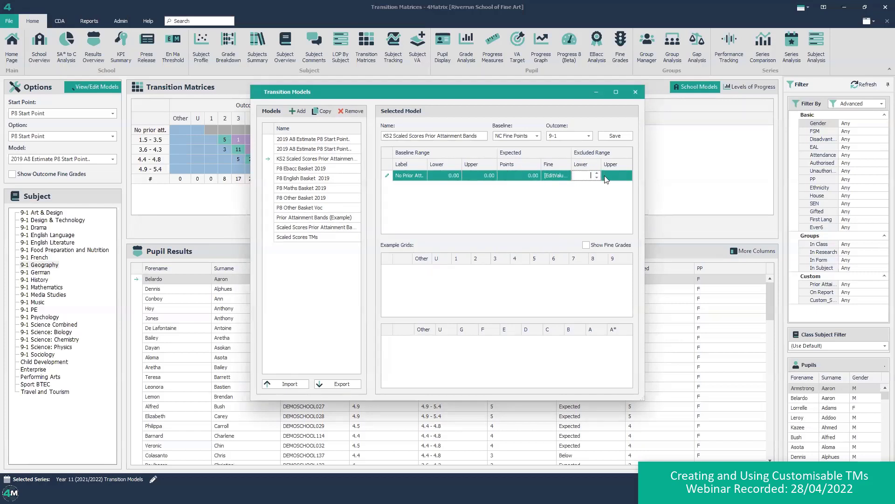
text(0)
click(610, 177)
text(10)
Step: Add a row labelled ">100" with baseline lower 70, upper 9.99 and expected points 3
click(418, 190)
click(415, 186)
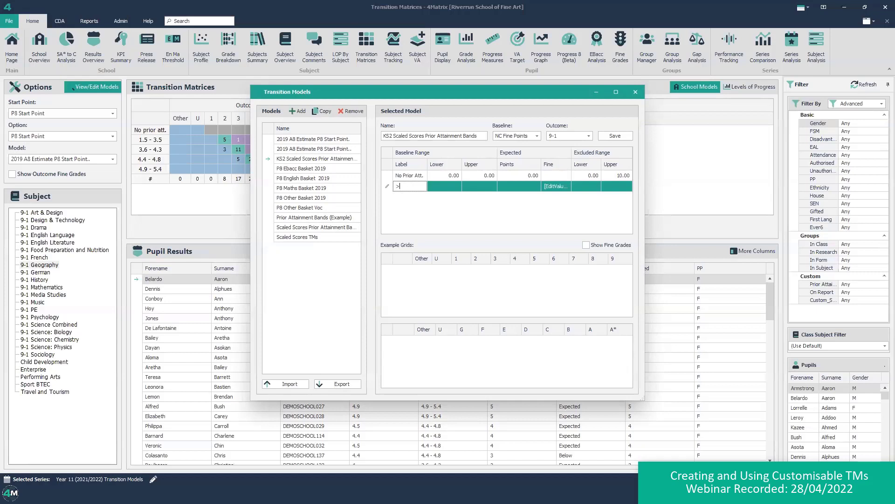
text(00)
click(439, 186)
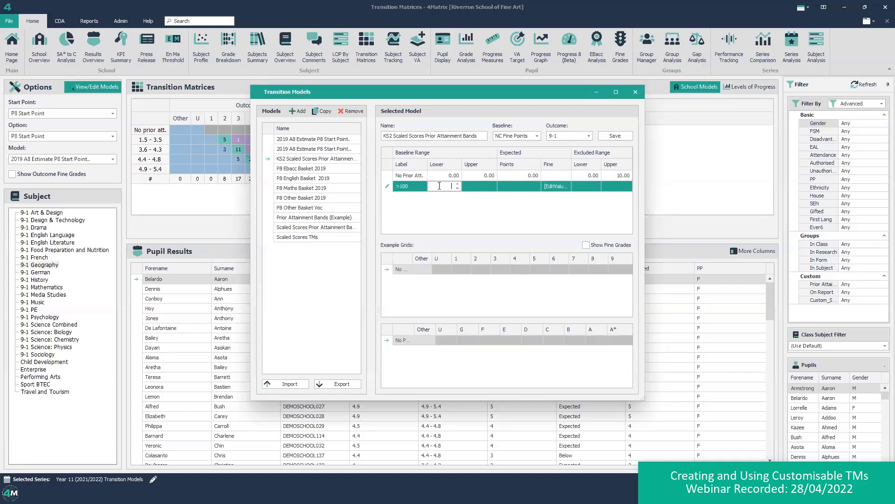
text(70)
click(477, 185)
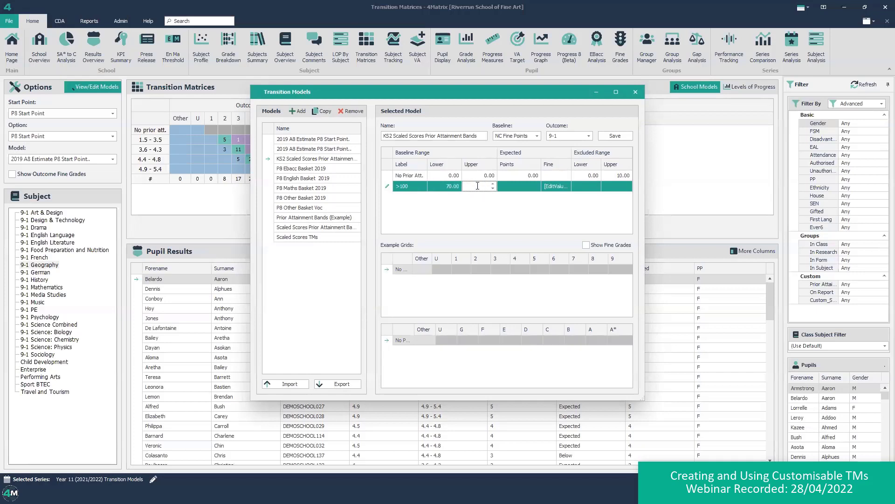
text(100)
click(535, 212)
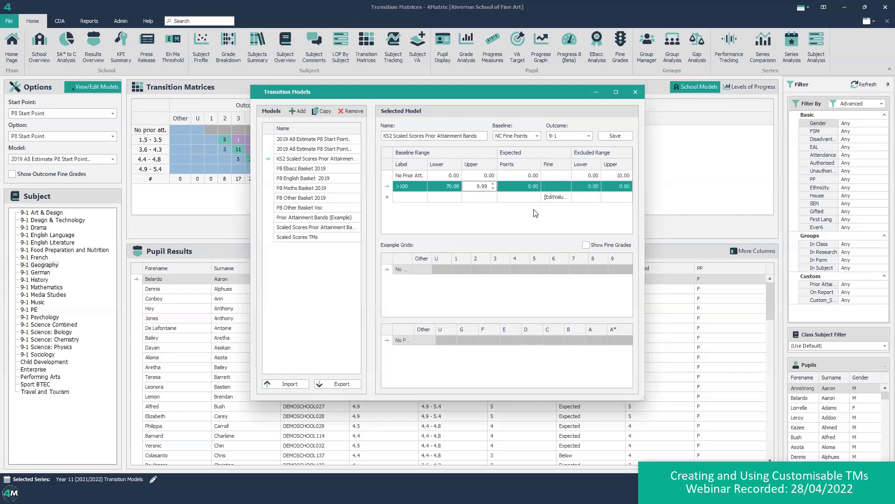
click(522, 185)
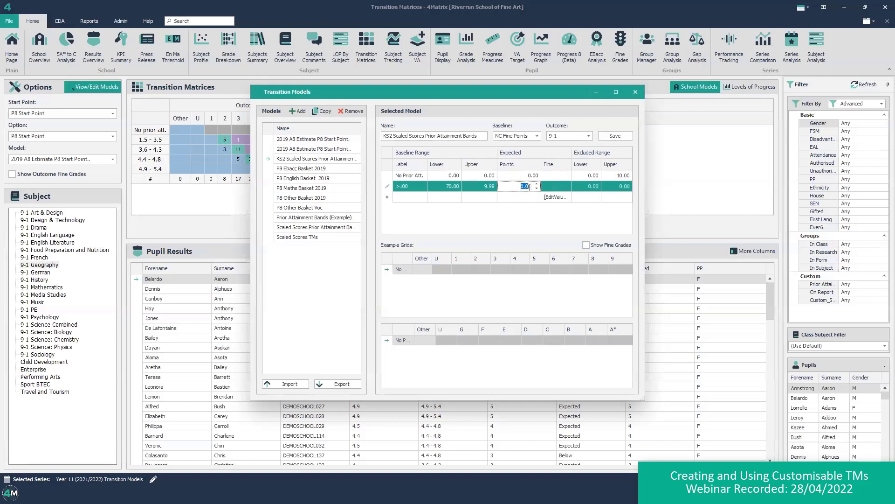
text(3)
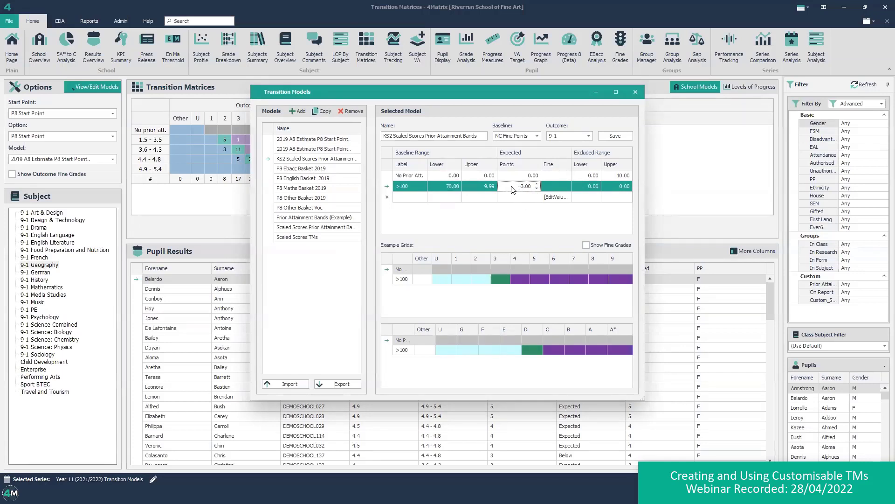
Step: Add a row labelled "=100 >110" with baseline lower 100, upper 109.99 and expected points 5
click(415, 204)
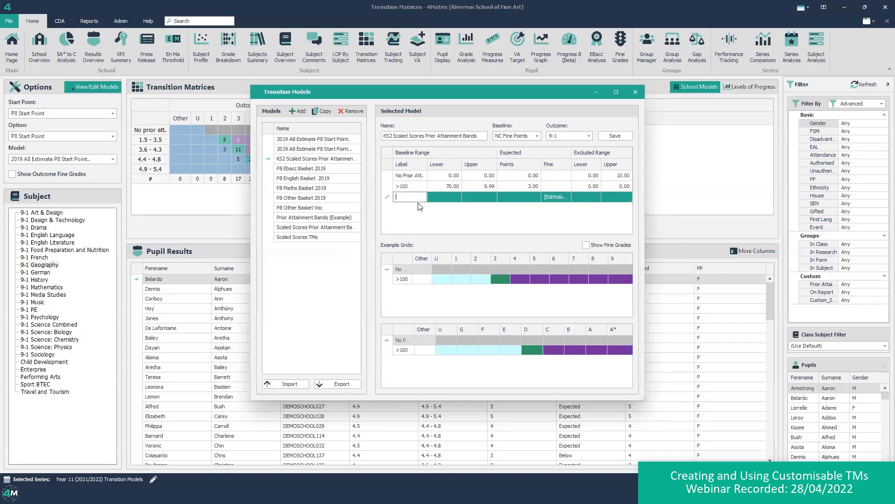
text(=100 >110)
click(438, 198)
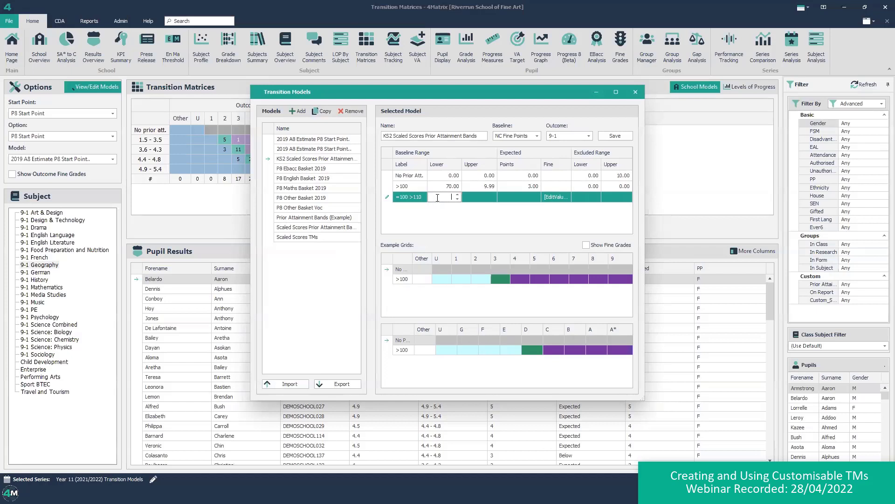
text(100.00)
click(475, 197)
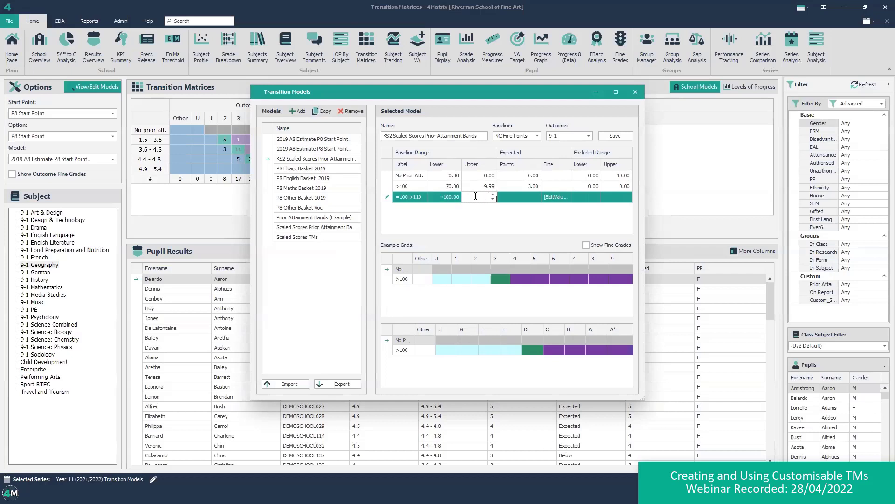
text(109.99)
click(524, 196)
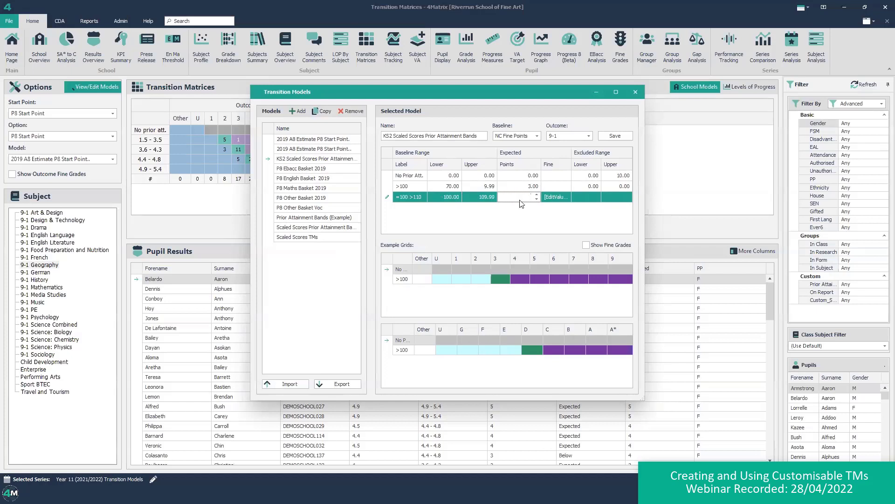
text(5)
key(Return)
Step: Add a row labelled "<110" with baseline lower 110, upper 120 and expected points 7
click(410, 207)
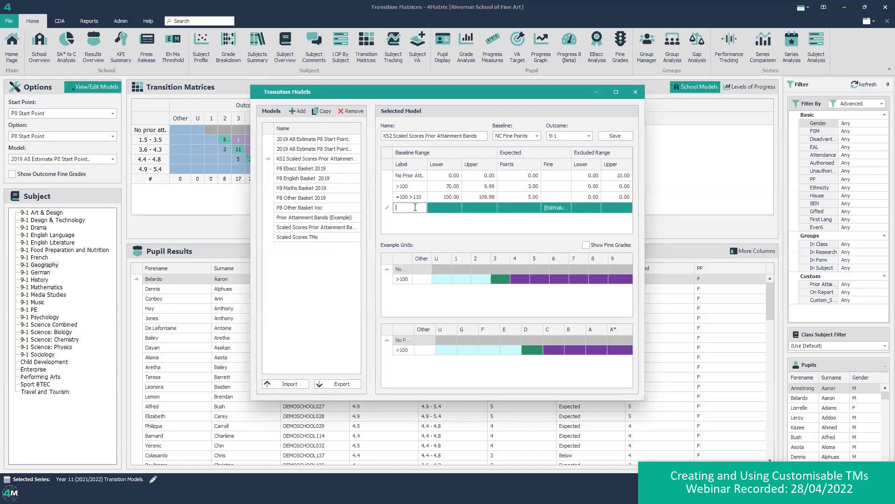
text(<100)
key(BackSpace)
key(BackSpace)
text(1)
click(442, 208)
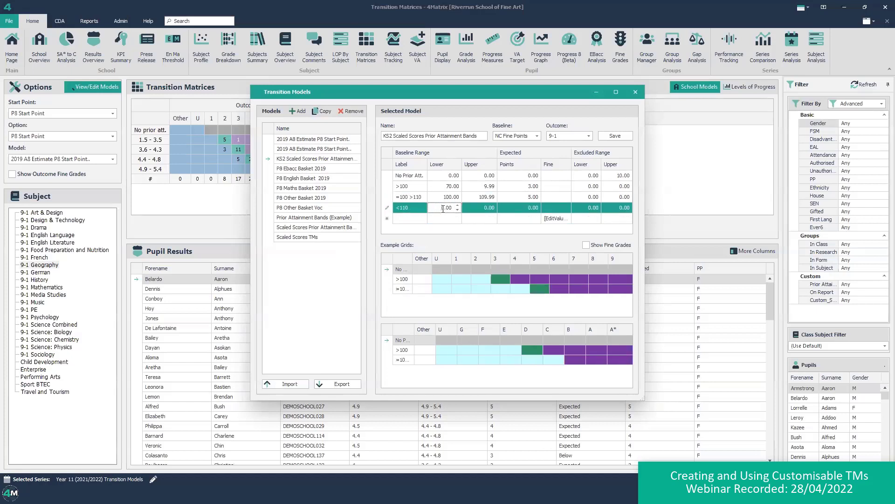
text(110)
key(Tab)
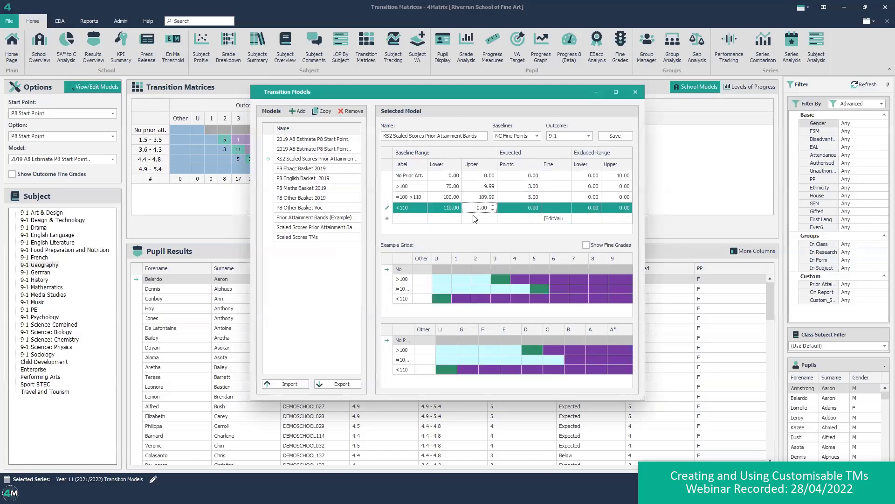
text(120)
click(522, 209)
text(70)
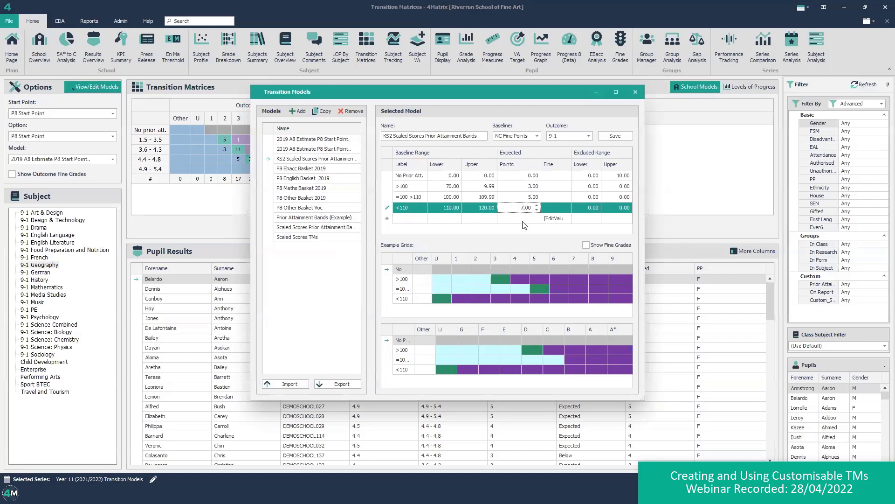
click(528, 220)
Step: Set the model's baseline to Scaled Scores, then save the model and close the model editor
click(521, 136)
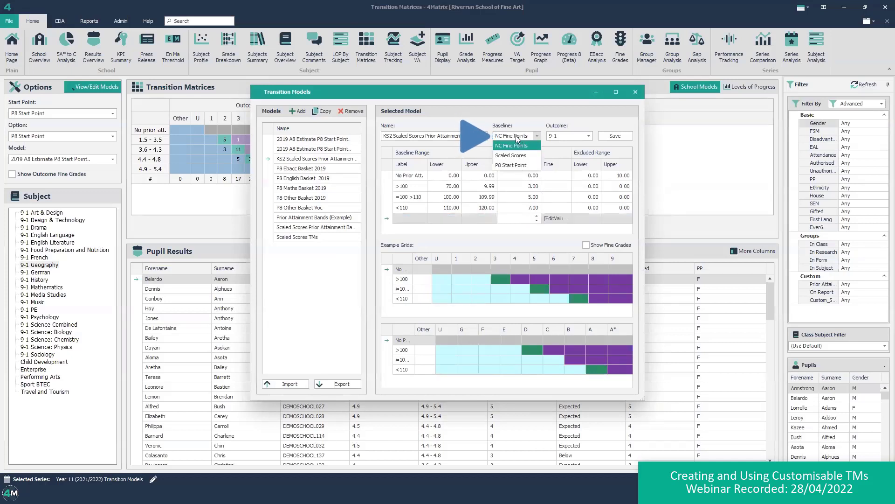
click(515, 156)
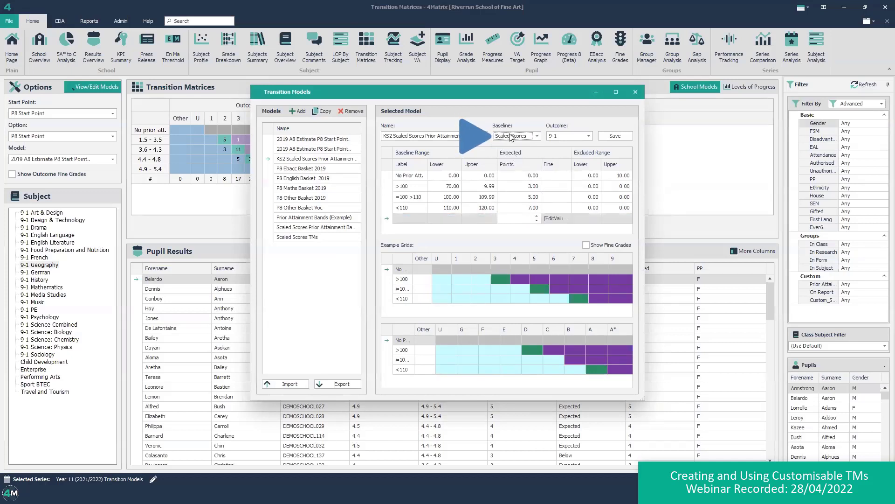
click(611, 137)
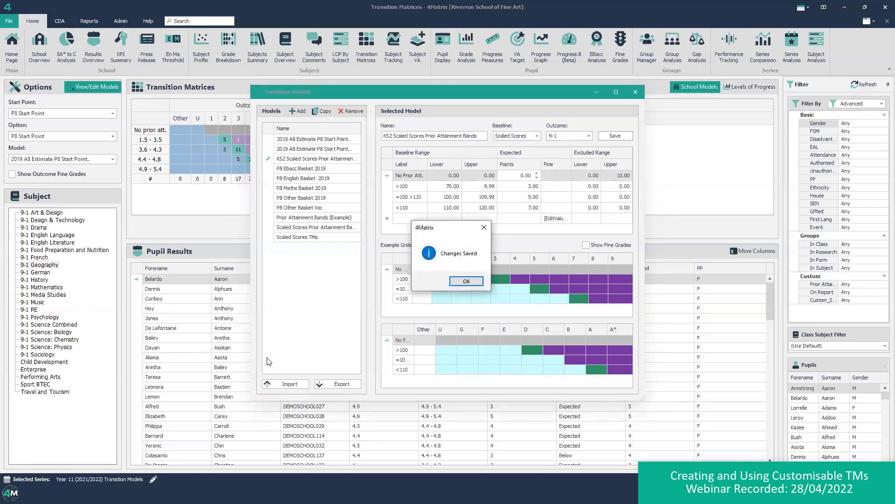
click(466, 281)
click(637, 92)
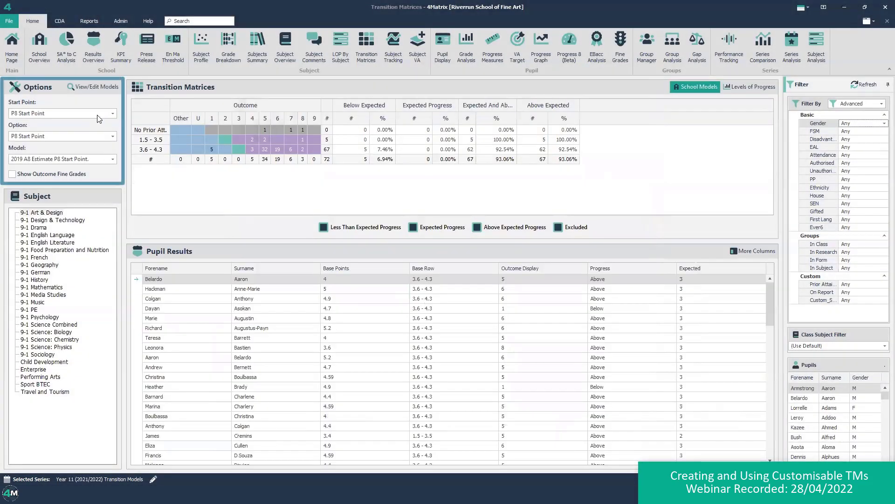
Step: Display the matrix with the Scaled Scores start point, Scaled Score APS [RM] option and KS2 Scaled Scores Prior Attainment Bands model
click(101, 115)
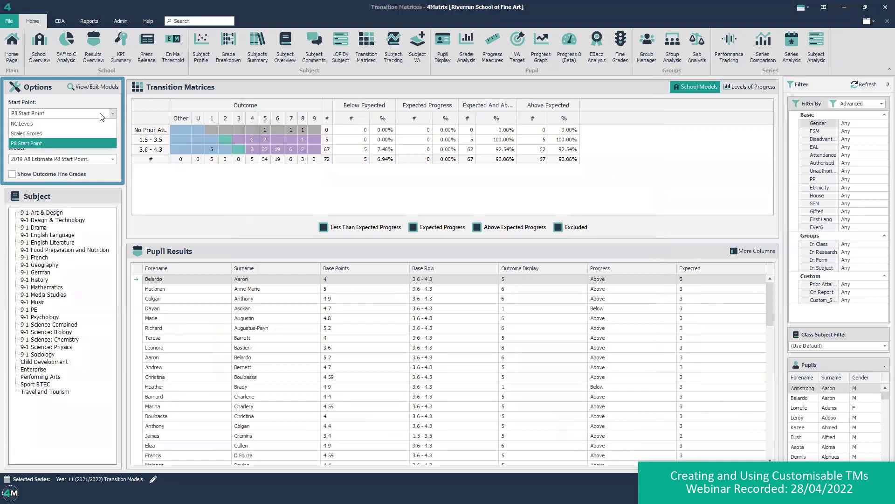
click(83, 135)
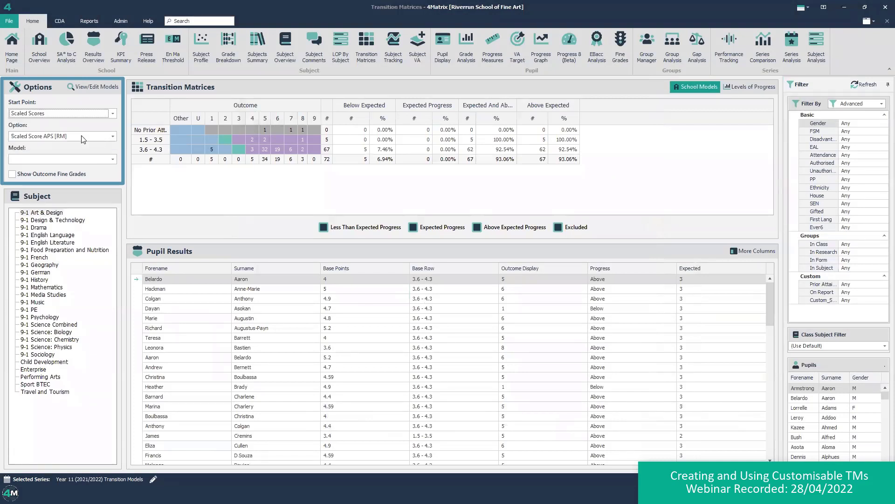
click(112, 136)
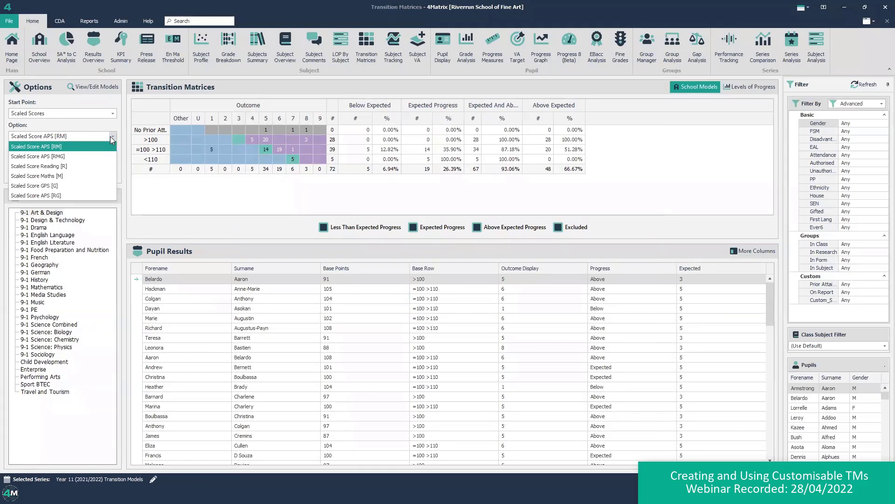
click(107, 146)
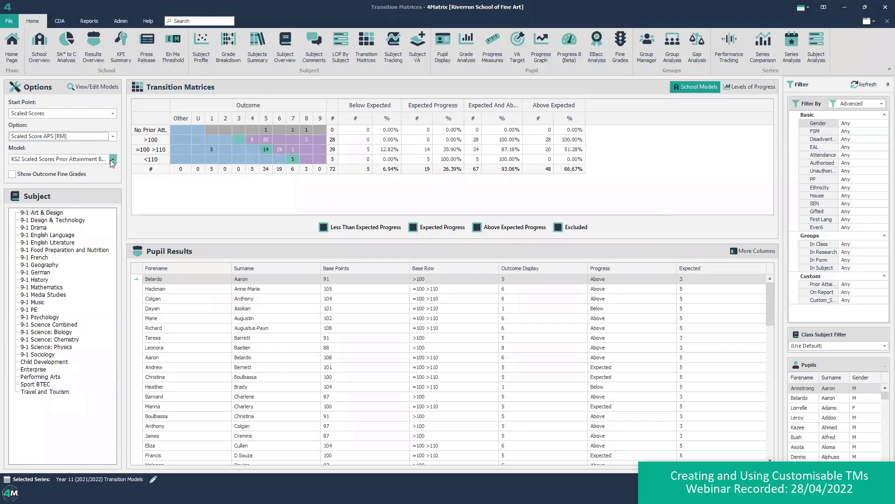
click(111, 159)
click(96, 170)
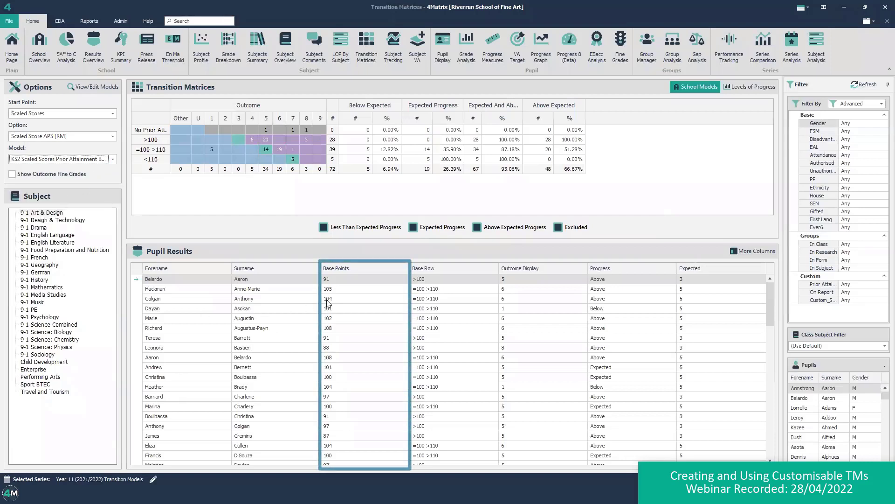
Step: Check the first pupil's base points and switch the matrix to the Scaled Scores TMs model
click(359, 278)
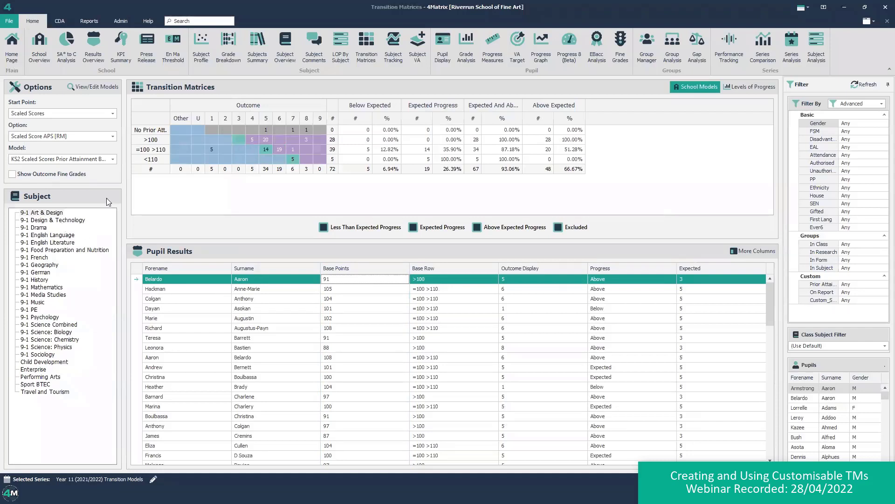
click(114, 159)
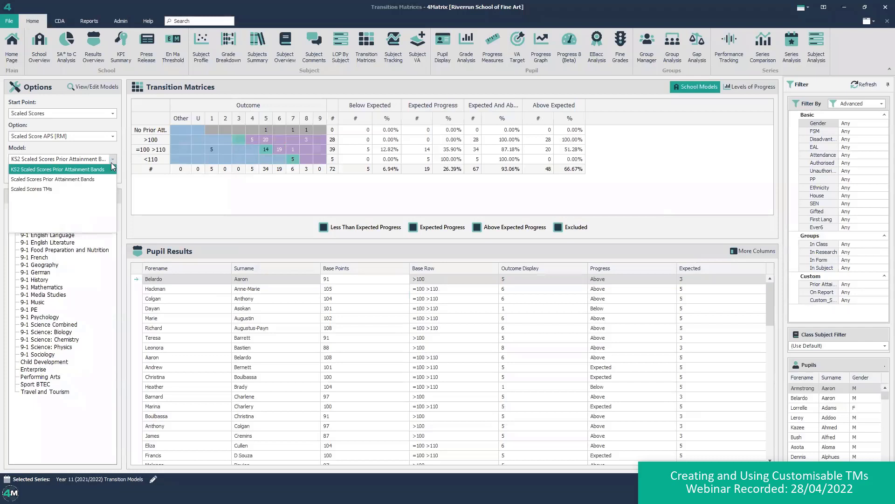
click(84, 187)
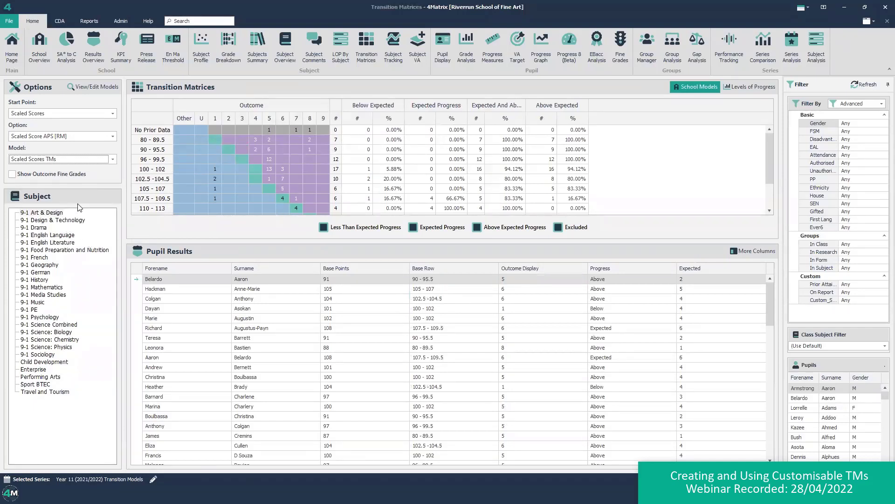
Step: Display Child Development with the P8 Start Point baseline and the "2019 A8 Estimate P8 Start Point.." model
click(113, 114)
key(Down)
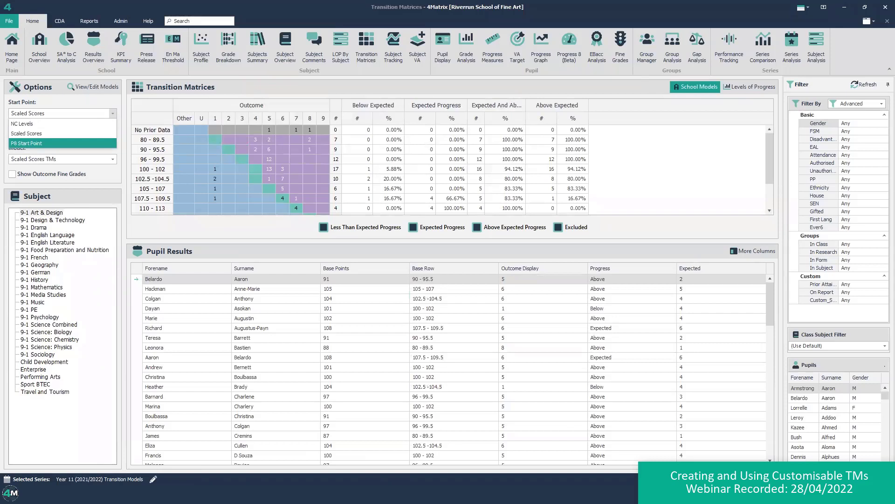
click(89, 142)
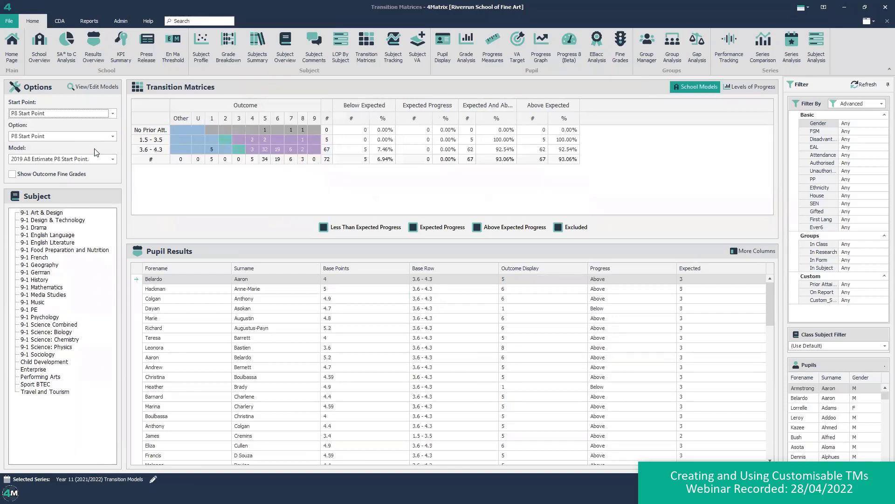
click(98, 159)
click(98, 182)
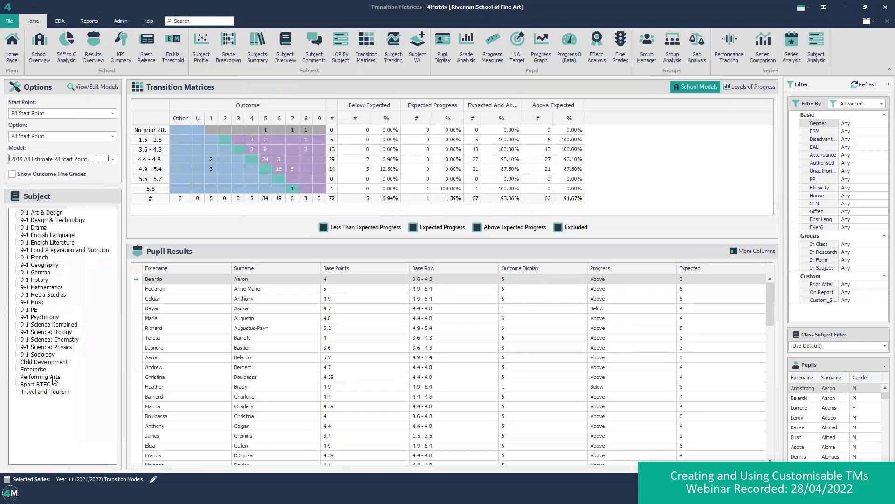
click(55, 363)
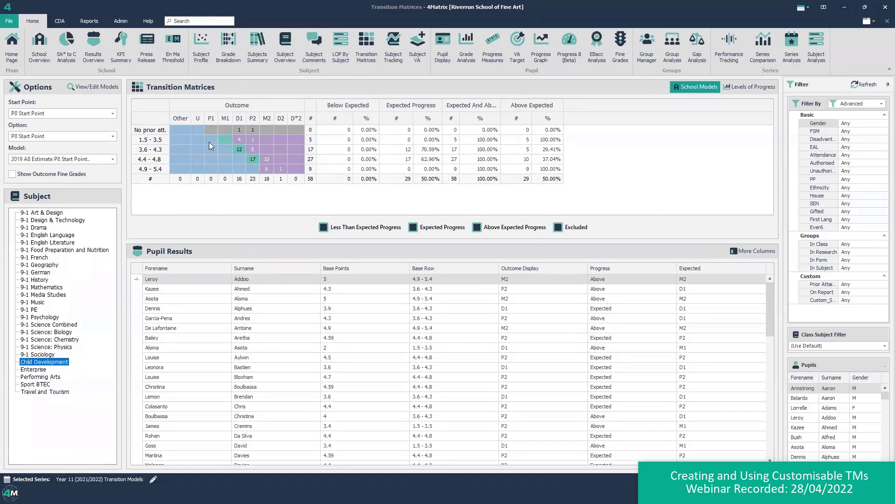
Step: Examine the expected points of the 4.9 - 5.4 row in the "2019 A8 Estimate P8 Start Point.." model
click(115, 88)
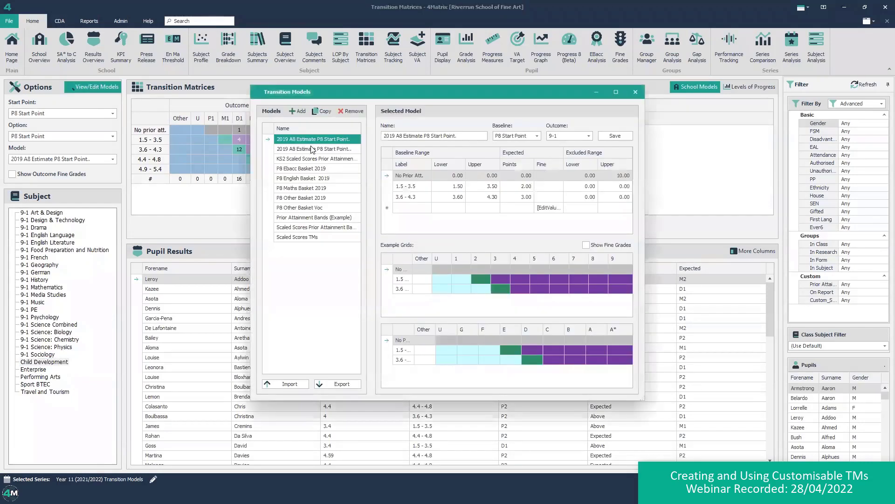
click(427, 219)
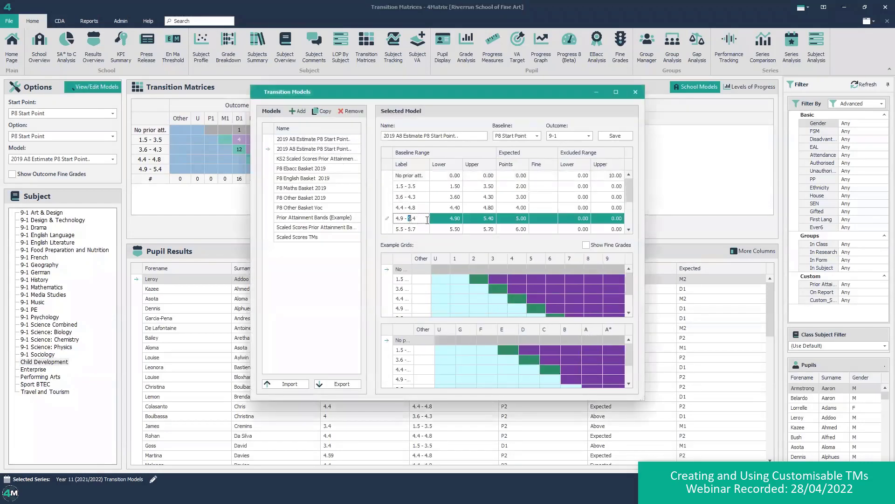
click(516, 222)
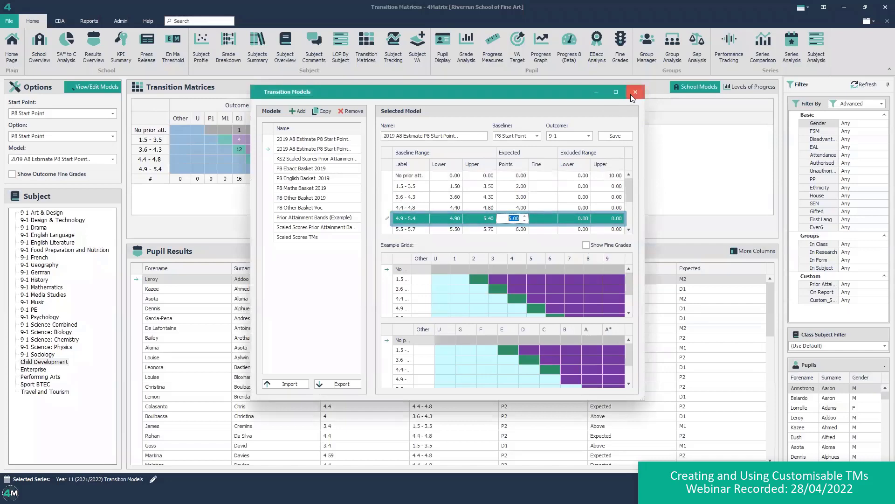
Step: Open Child Development for subject editing and check the points of grade M2 in its mapped qualification
click(121, 22)
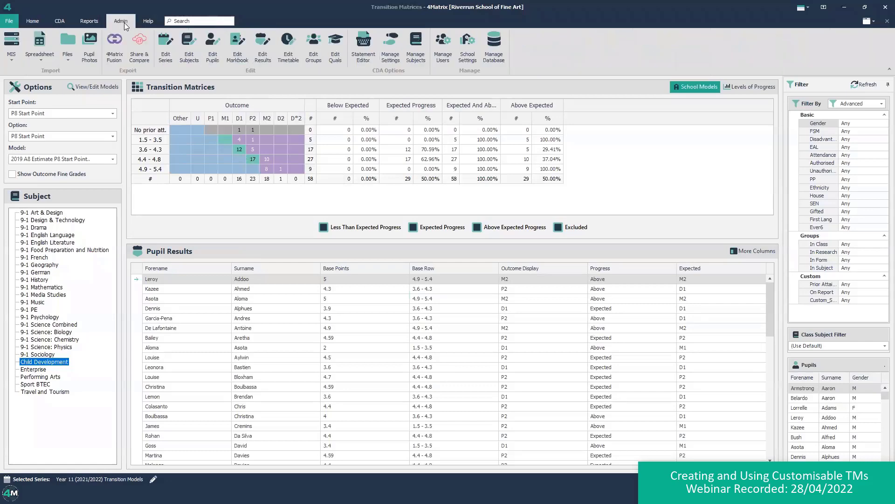
click(194, 59)
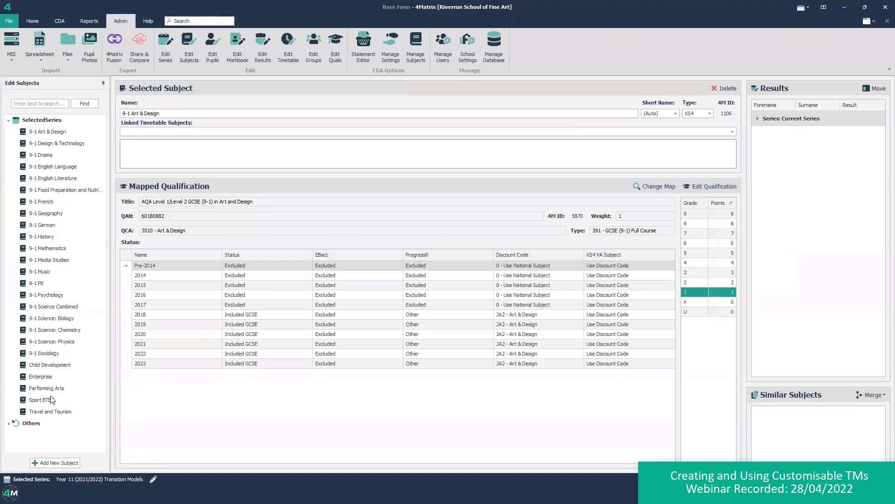
click(53, 366)
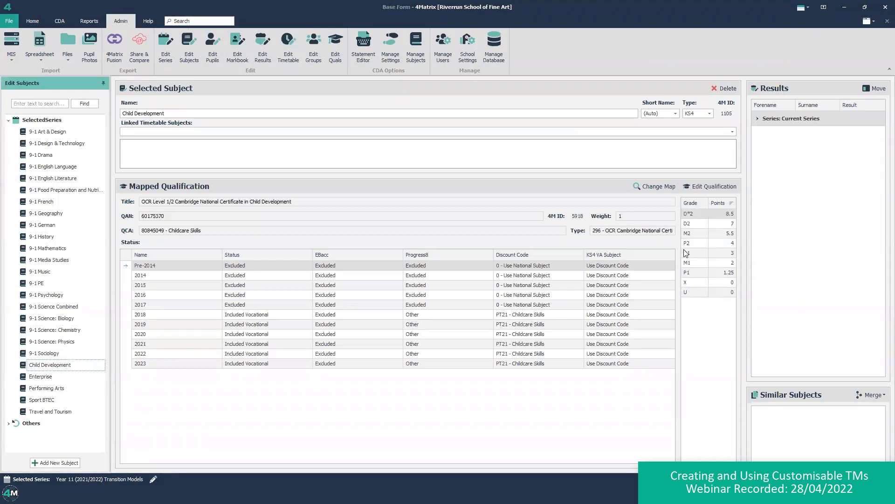
click(699, 239)
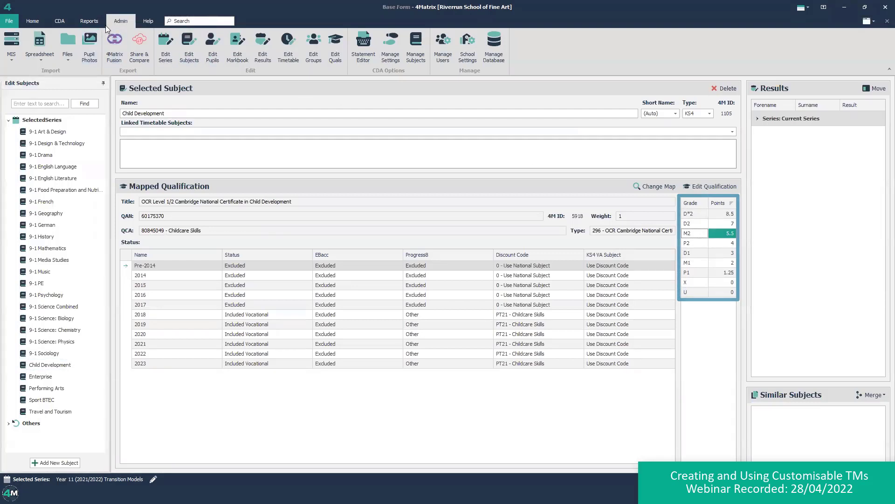
Step: Return to the transition matrices and list the Child Development pupils with outcome M2 in the 4.9 - 5.4 row
click(34, 21)
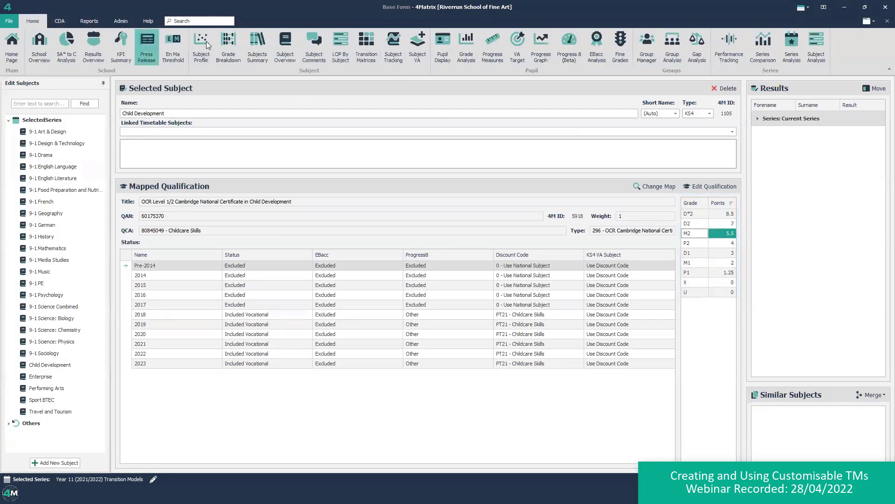
click(360, 59)
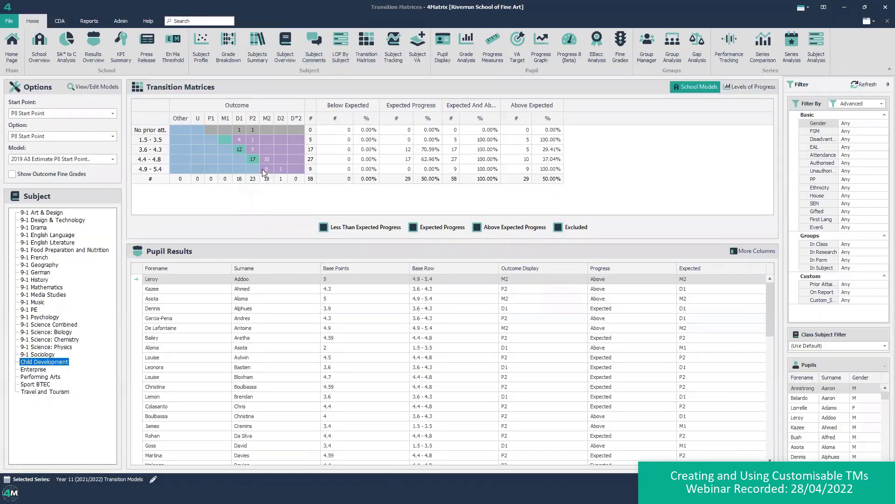
click(265, 169)
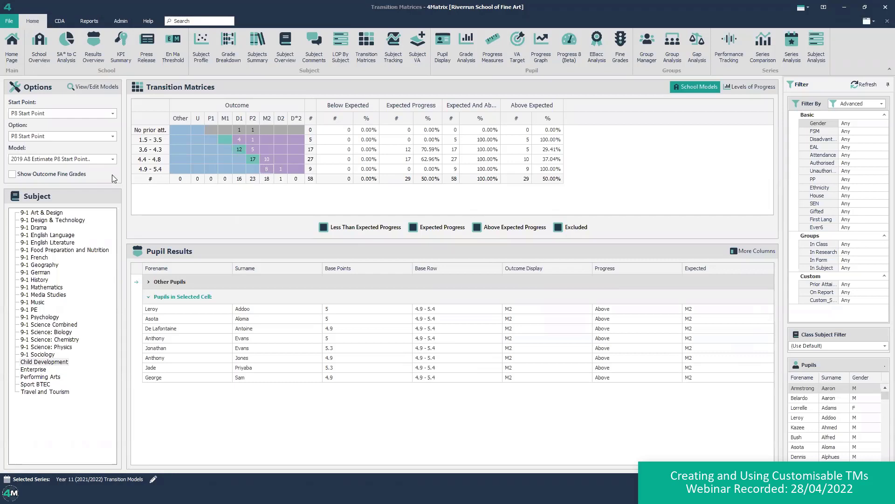
Step: Apply the P8 Other Basket Voc model to the Child Development matrix
click(112, 159)
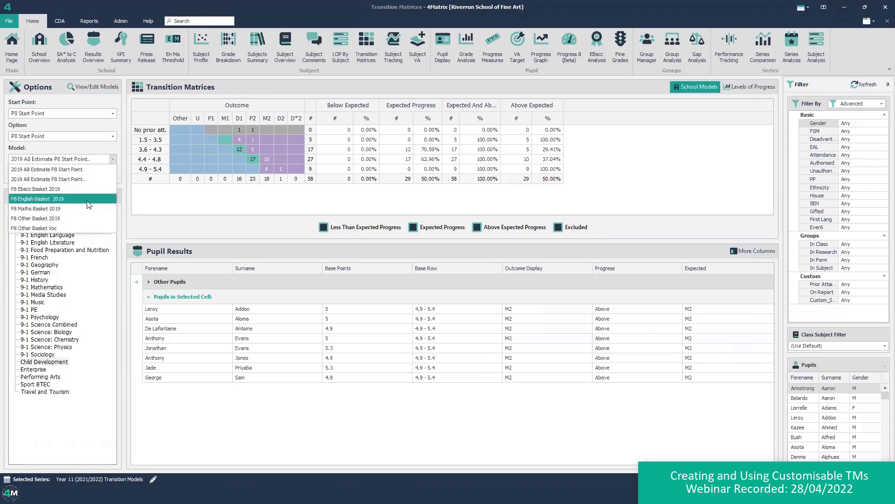
click(74, 228)
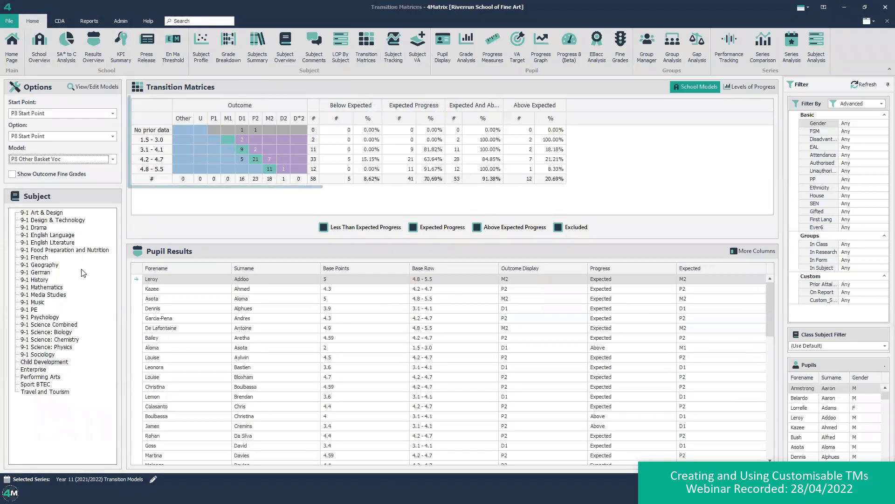